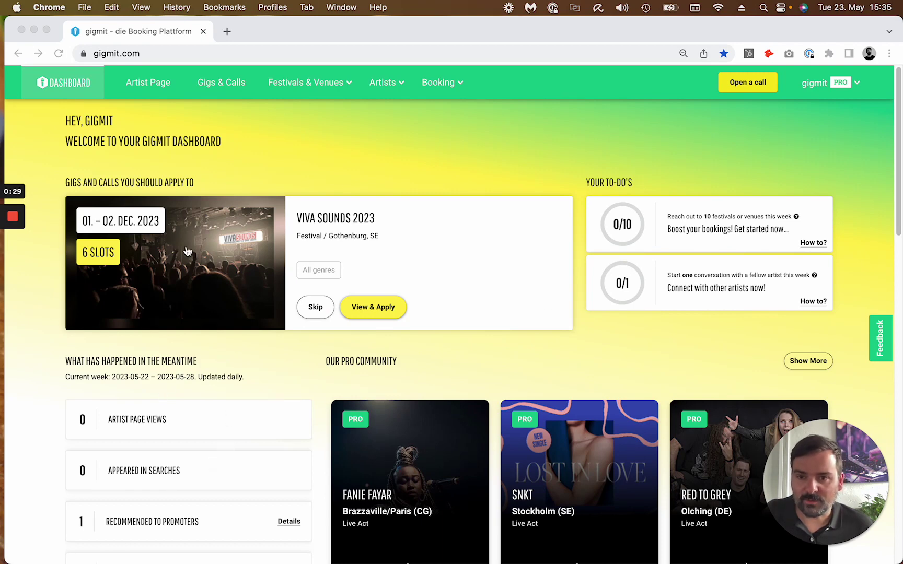
# Step: Skip the Viva Sounds 2023 and Radionica New Sounds Radar suggestions among the recommended gigs and calls
pyautogui.click(316, 312)
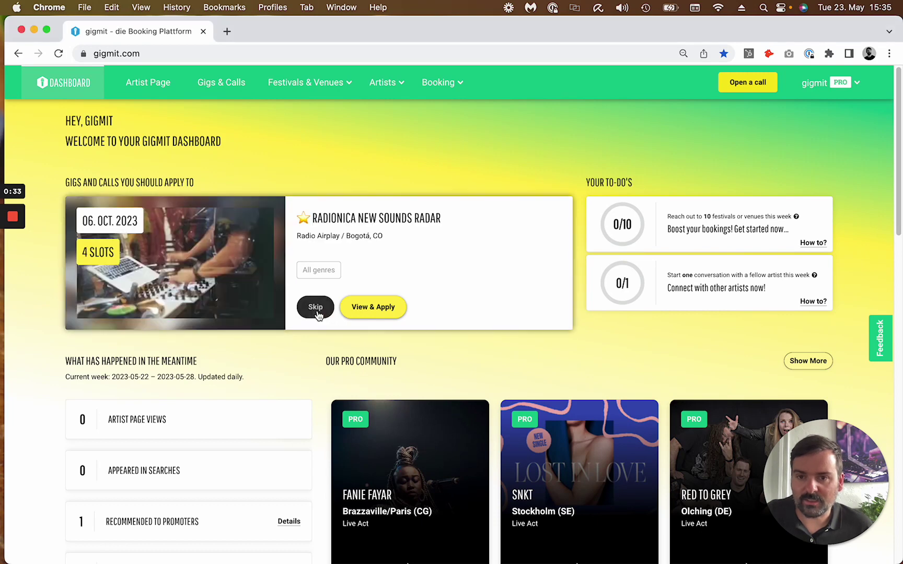
pyautogui.click(317, 312)
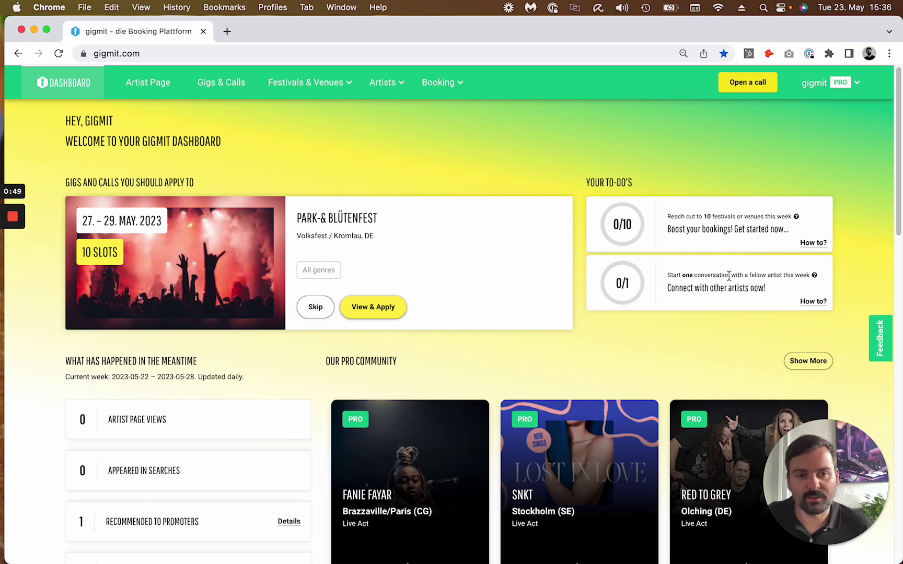
pyautogui.click(813, 243)
pyautogui.click(819, 337)
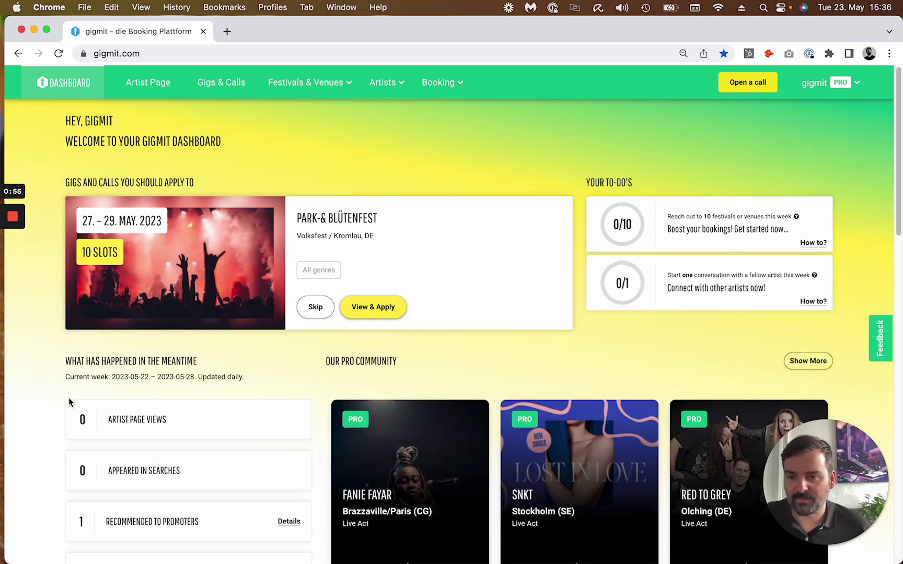
# Step: Check the current week's activity figures, expanding and collapsing the details of the promoters the artist was recommended to
pyautogui.scroll(-3, 77, 401)
pyautogui.scroll(-2, 77, 402)
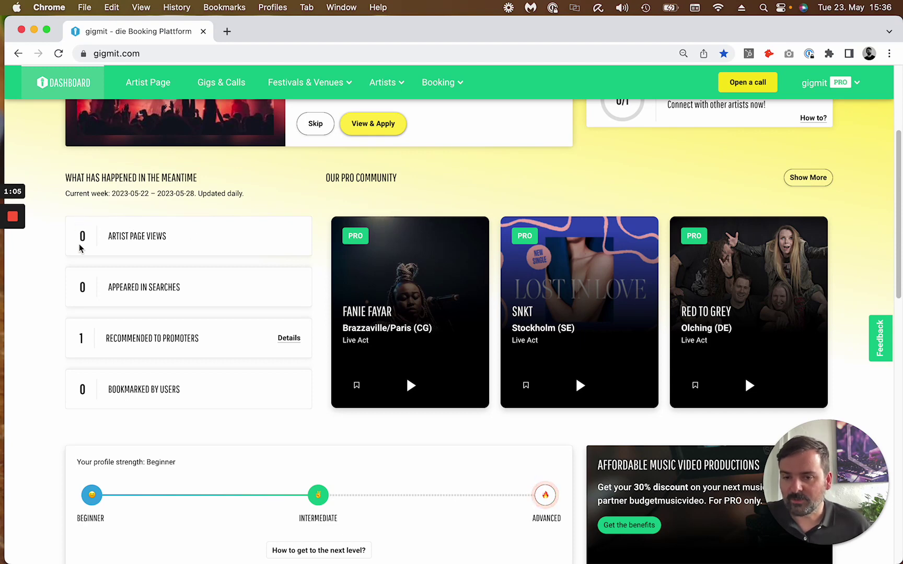
pyautogui.scroll(-1, 81, 248)
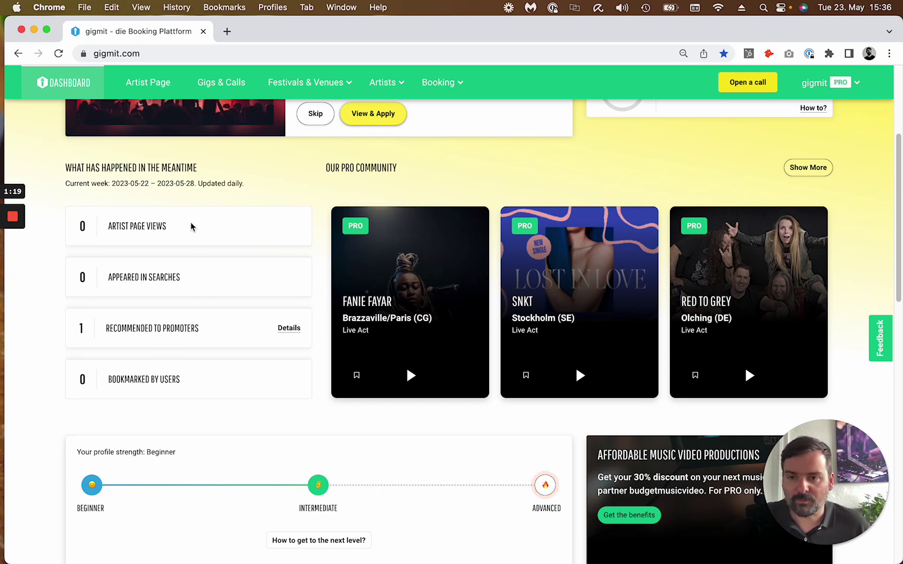
pyautogui.scroll(-1, 191, 225)
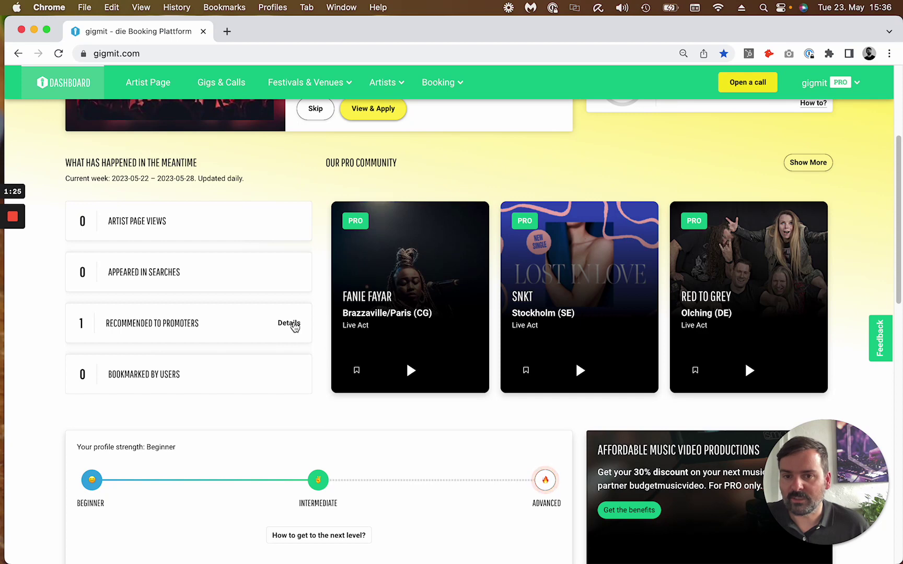
pyautogui.click(294, 326)
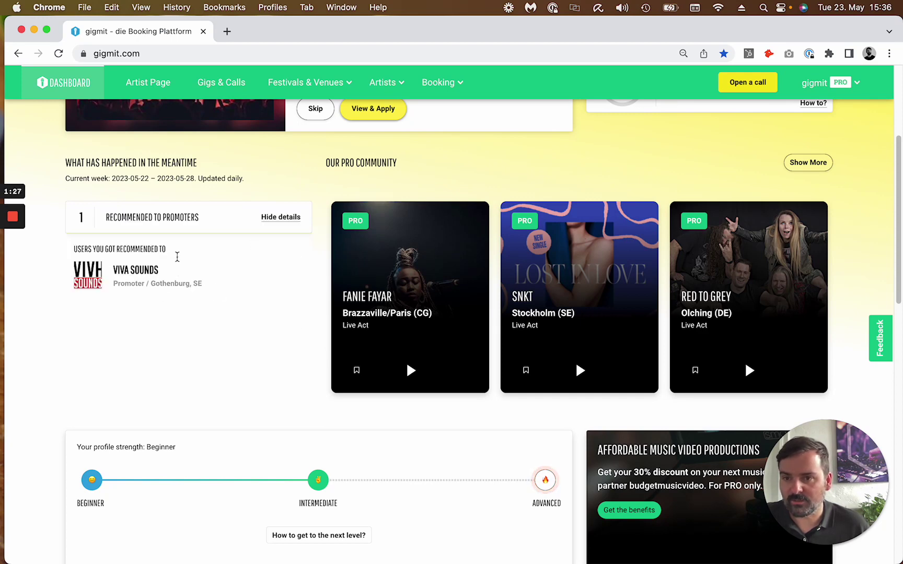
pyautogui.click(290, 223)
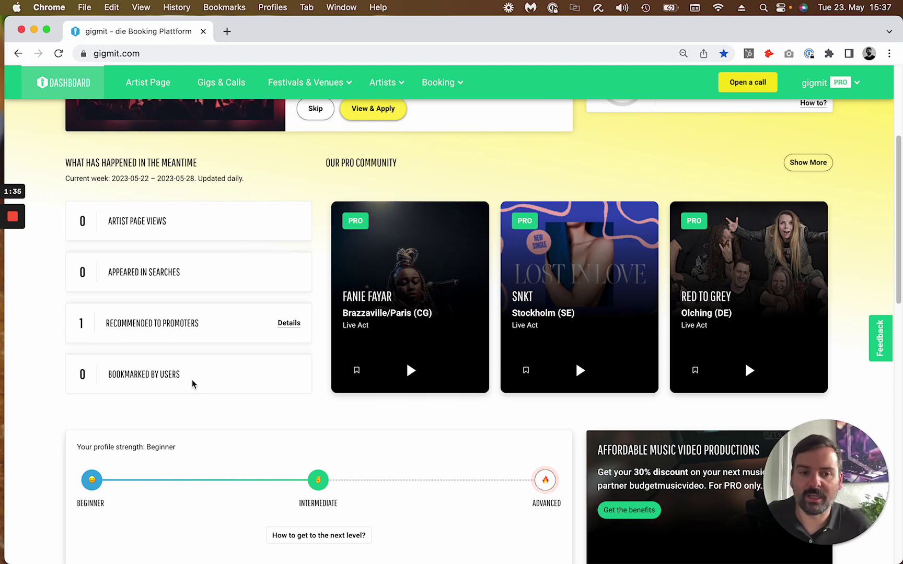
# Step: Review the profile strength section, then show the list of social media connections and close it again
pyautogui.scroll(-5, 193, 384)
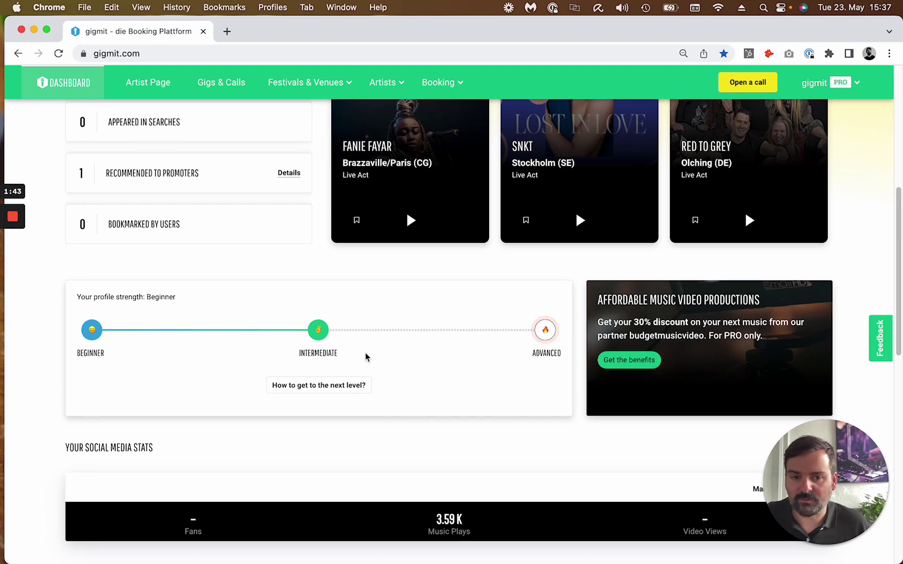
pyautogui.scroll(-5, 365, 355)
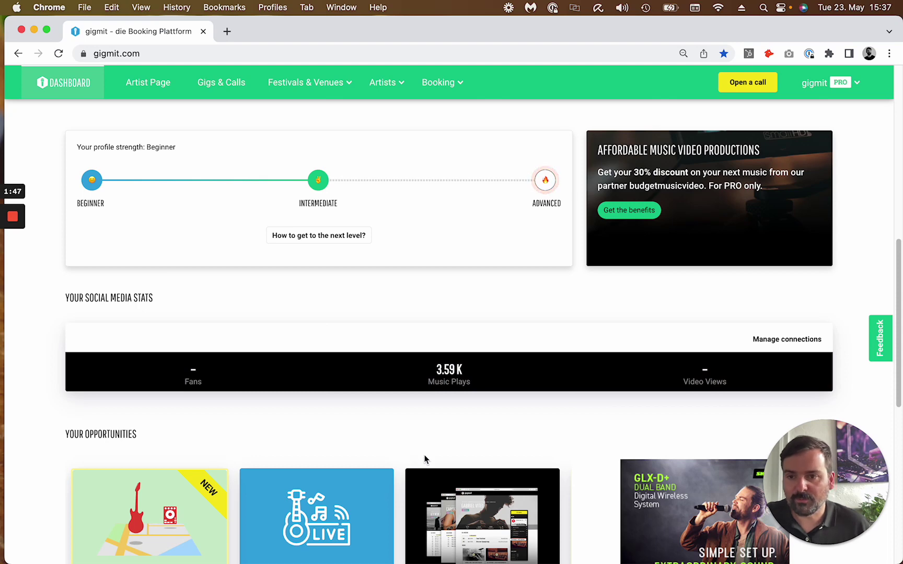
pyautogui.scroll(-1, 420, 456)
pyautogui.scroll(-1, 423, 457)
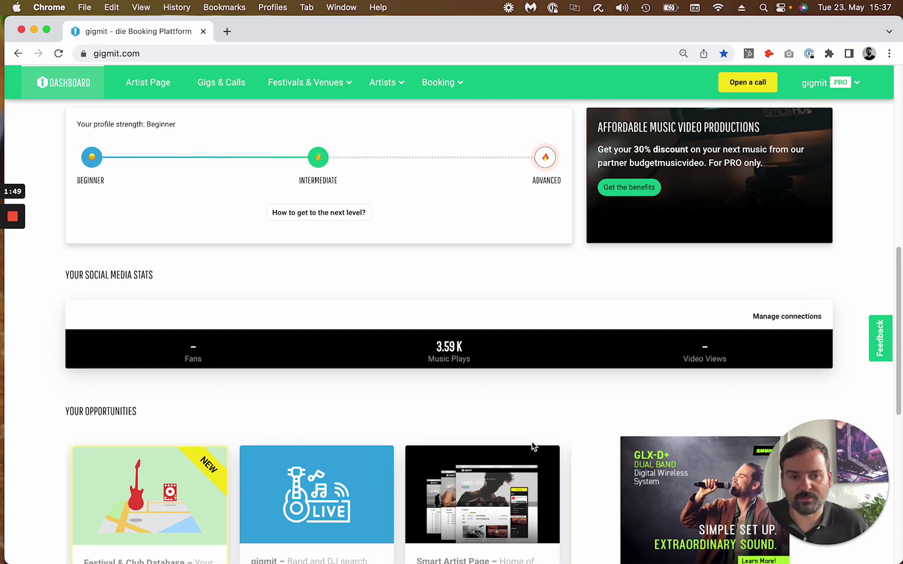
pyautogui.scroll(-3, 672, 384)
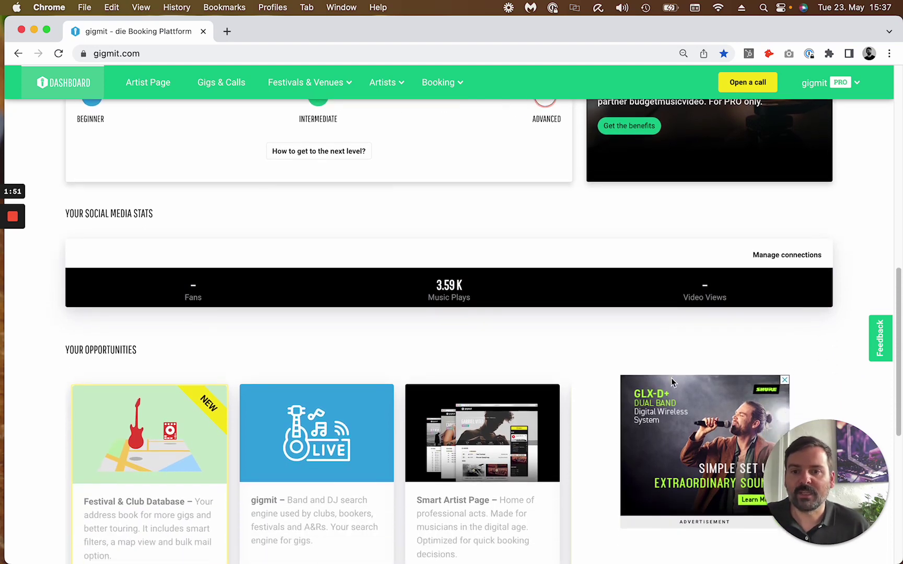
pyautogui.click(772, 256)
pyautogui.scroll(-3, 159, 176)
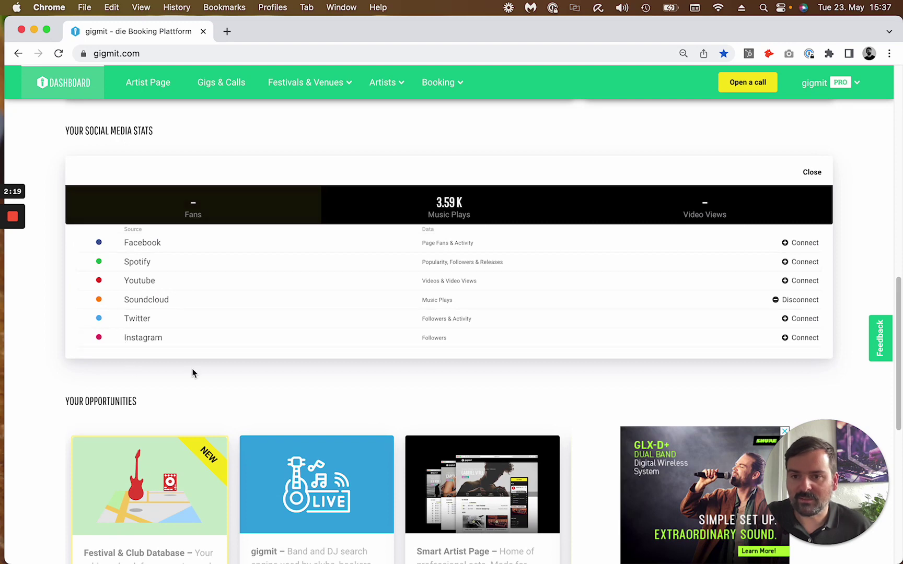
pyautogui.click(814, 175)
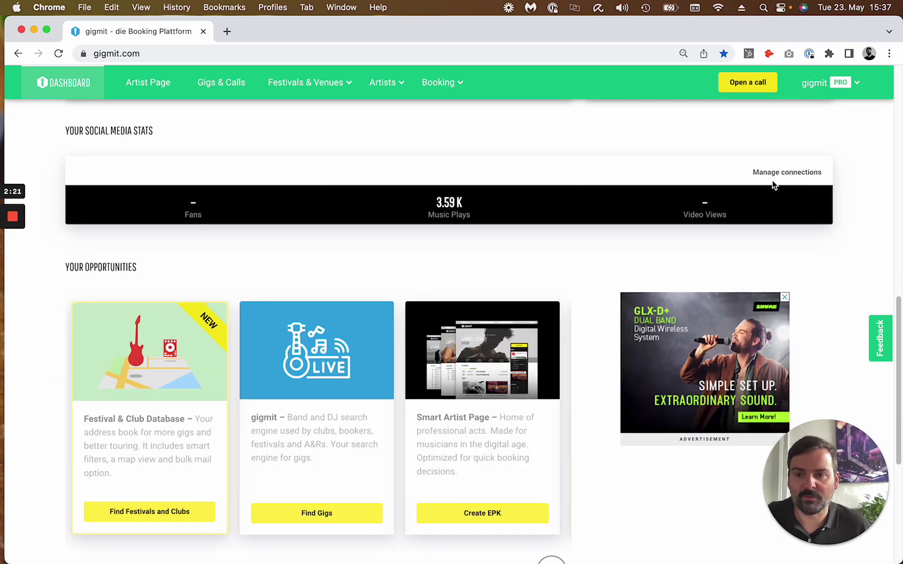
# Step: Open the artist page for editing and look over its cover photo, linked accounts, songs and featured video sections
pyautogui.scroll(-2, 528, 333)
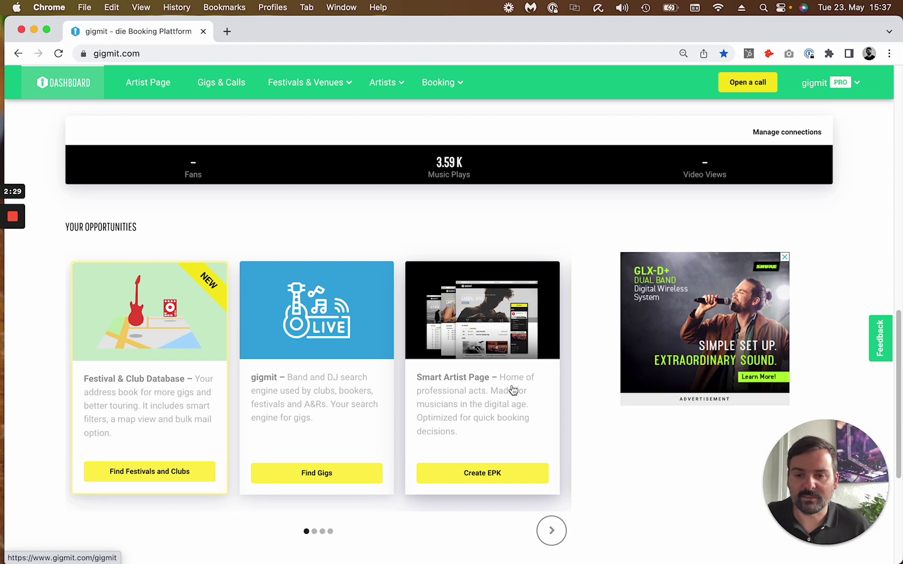
pyautogui.click(157, 91)
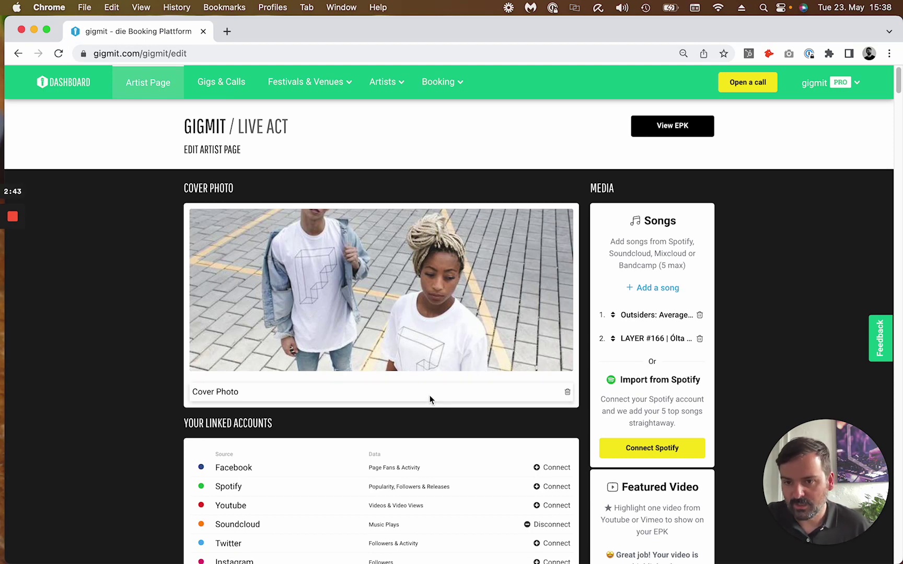
pyautogui.scroll(-1, 323, 340)
pyautogui.scroll(-5, 320, 324)
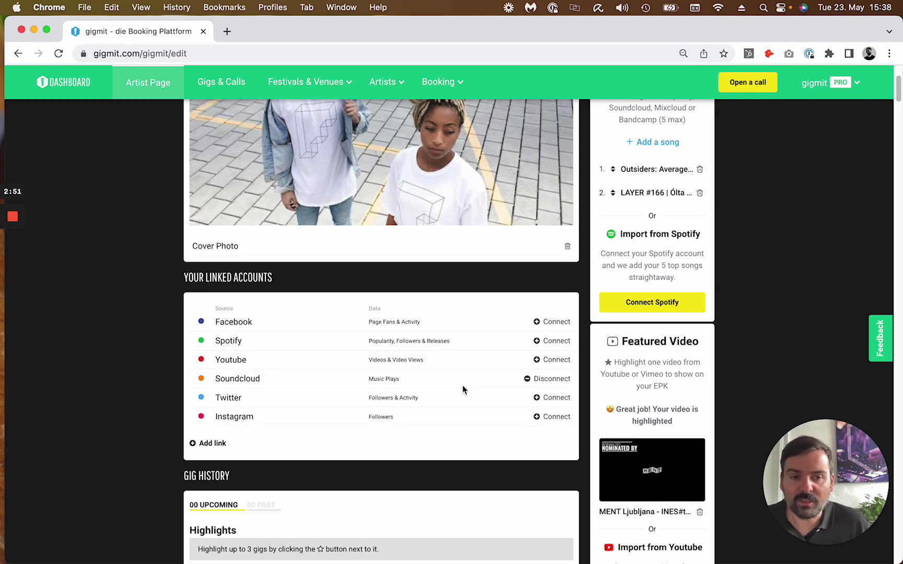
pyautogui.scroll(1, 379, 244)
pyautogui.scroll(3, 379, 244)
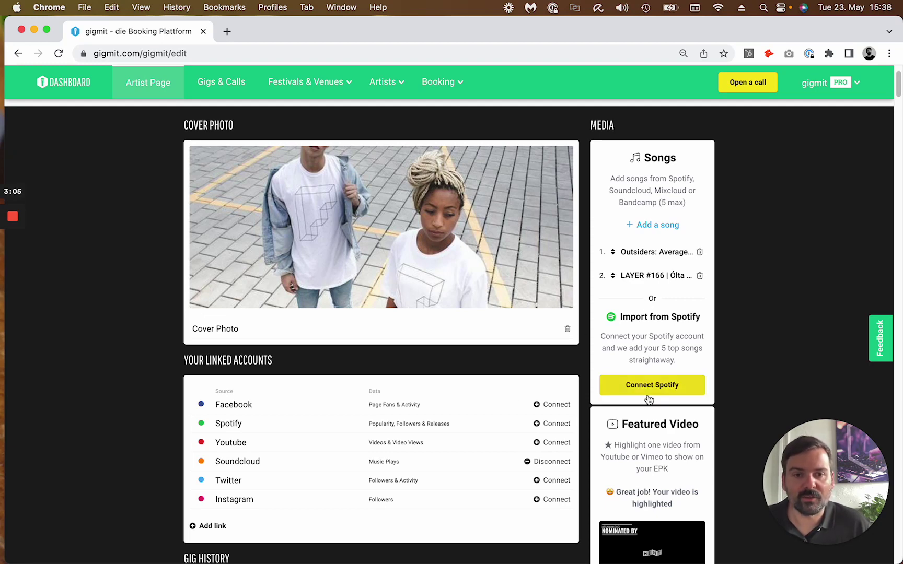
pyautogui.scroll(-1, 478, 349)
pyautogui.scroll(-4, 627, 375)
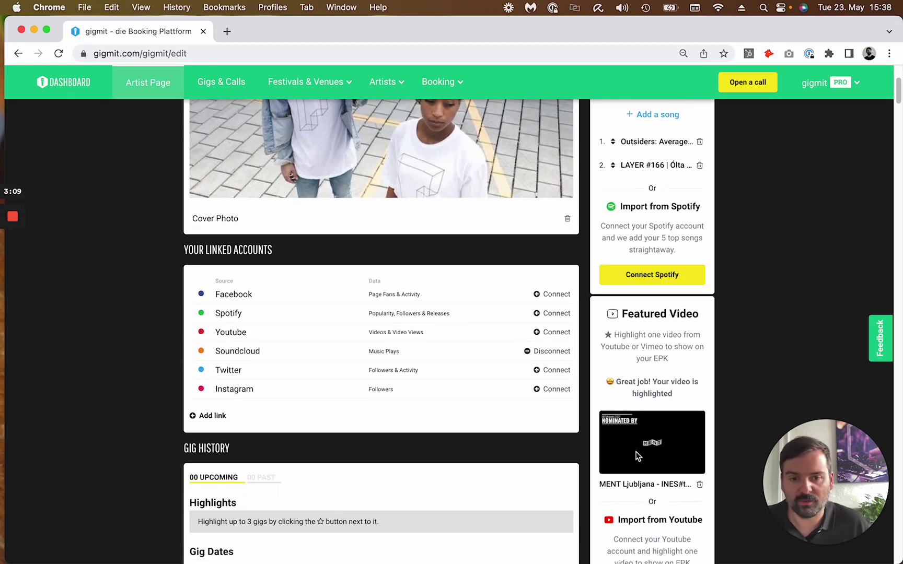
# Step: View the past gigs in the gig history section and return to the upcoming gigs
pyautogui.scroll(-3, 324, 308)
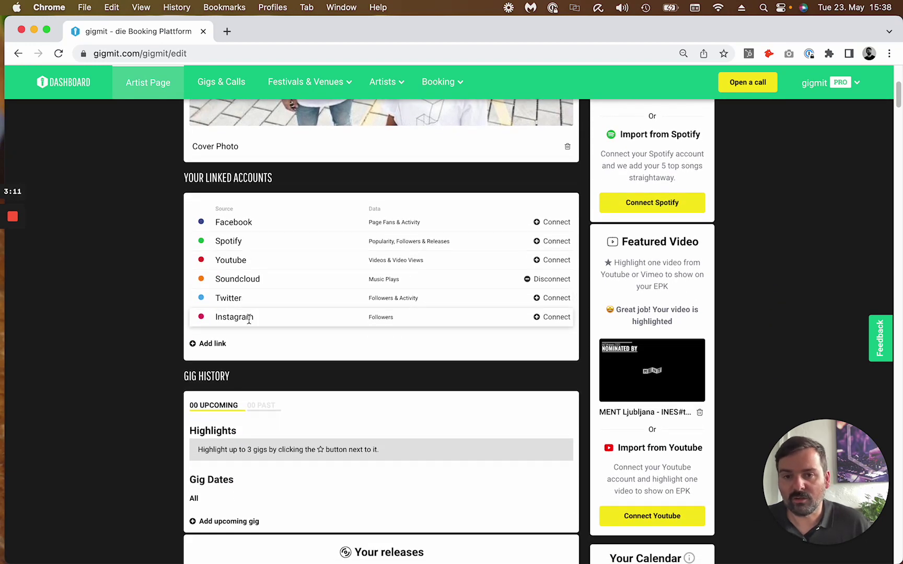
pyautogui.scroll(-4, 449, 358)
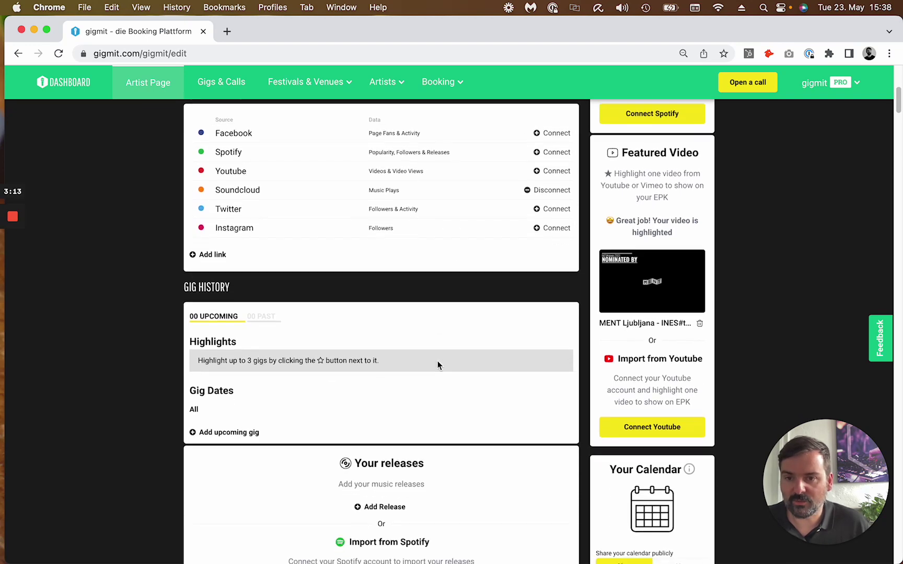
pyautogui.scroll(-2, 438, 364)
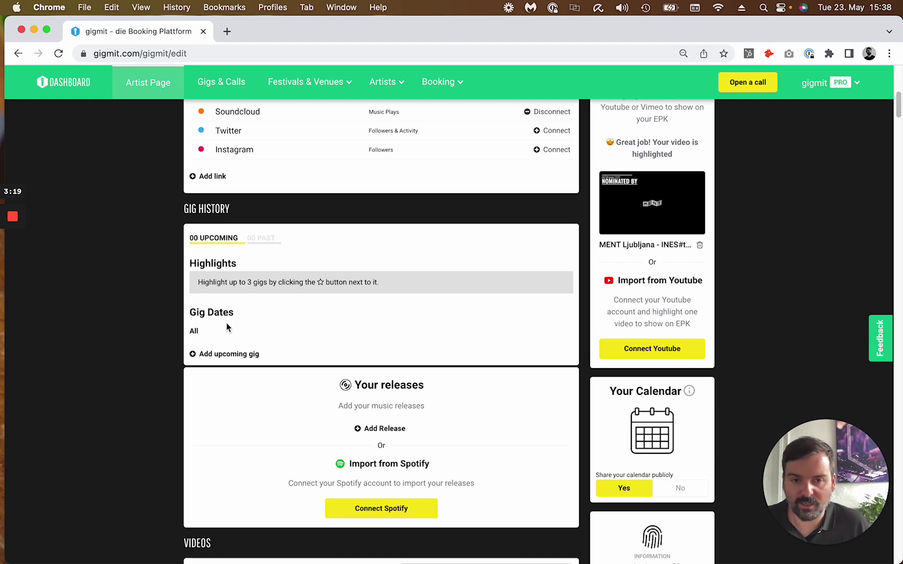
pyautogui.click(262, 243)
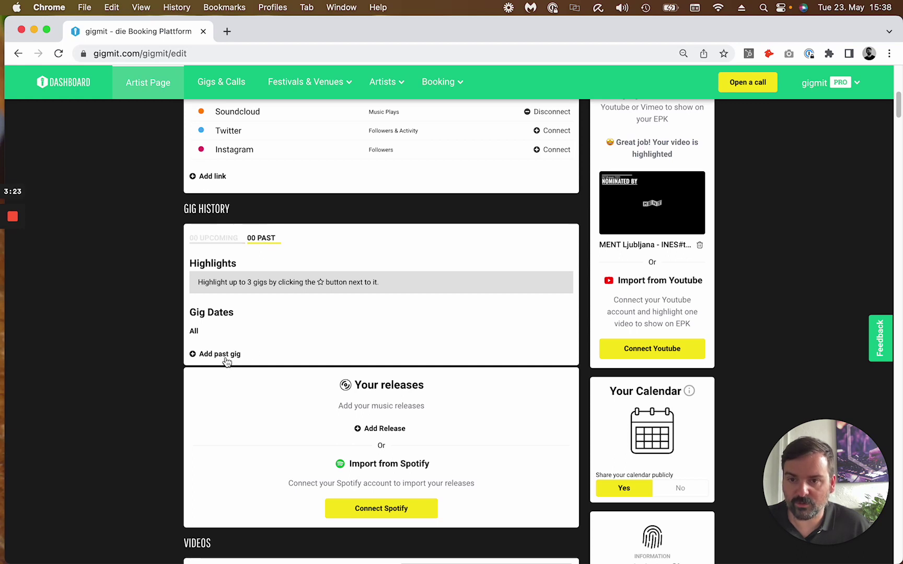
pyautogui.click(212, 240)
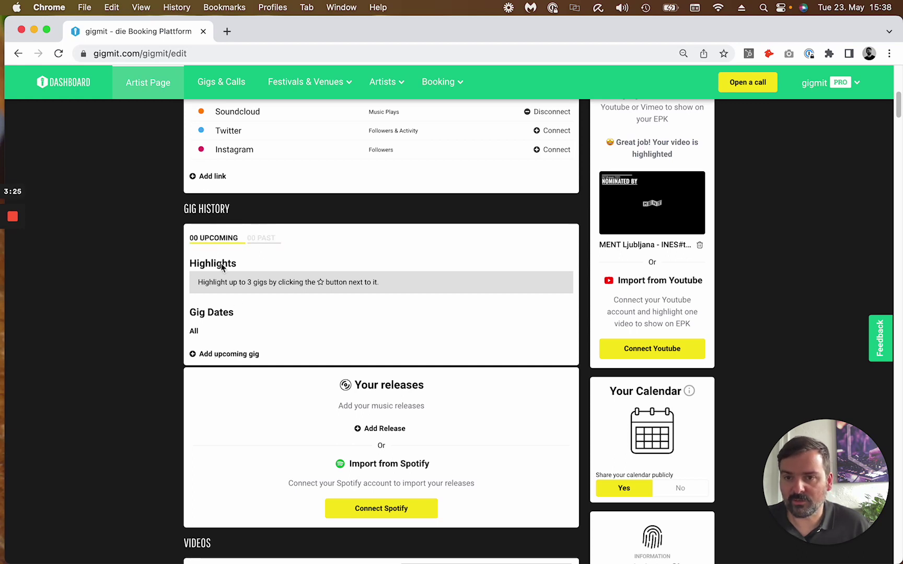
# Step: Examine the releases, artistic profile and press files sections and the long list of selected videos
pyautogui.scroll(-3, 209, 360)
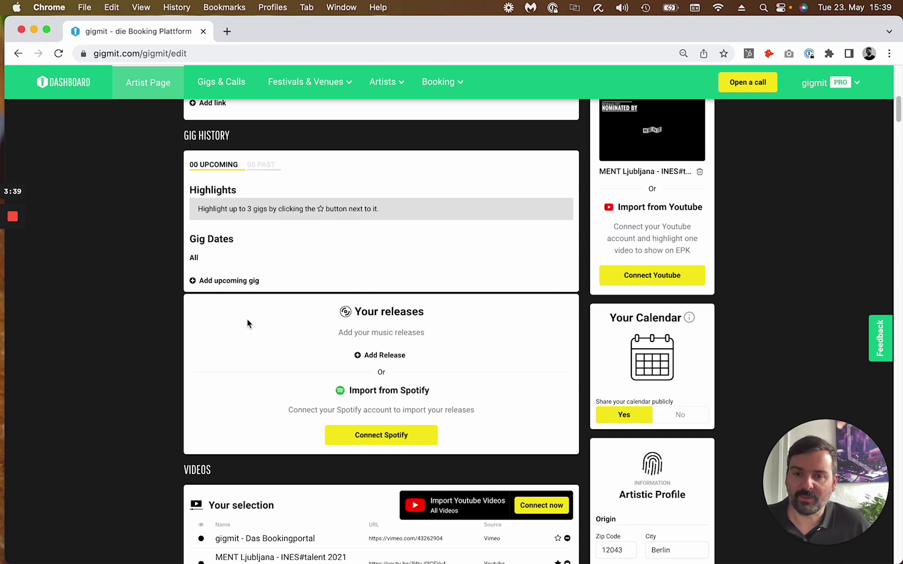
pyautogui.scroll(-5, 243, 329)
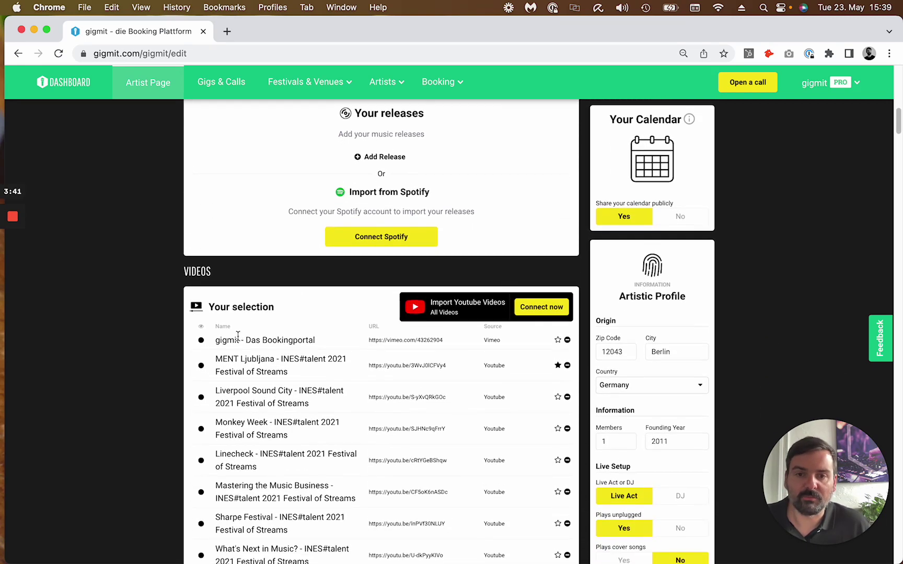
pyautogui.scroll(-3, 382, 334)
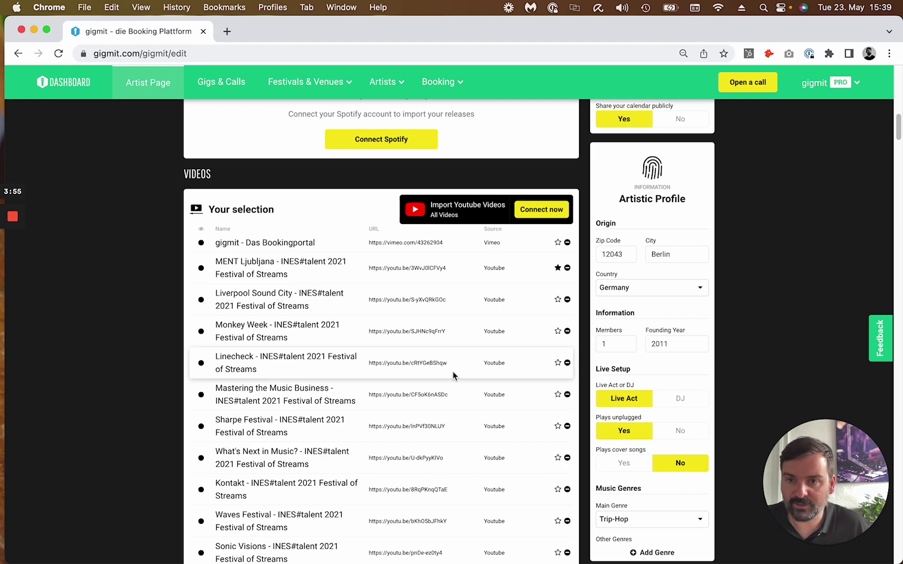
pyautogui.scroll(-2, 394, 381)
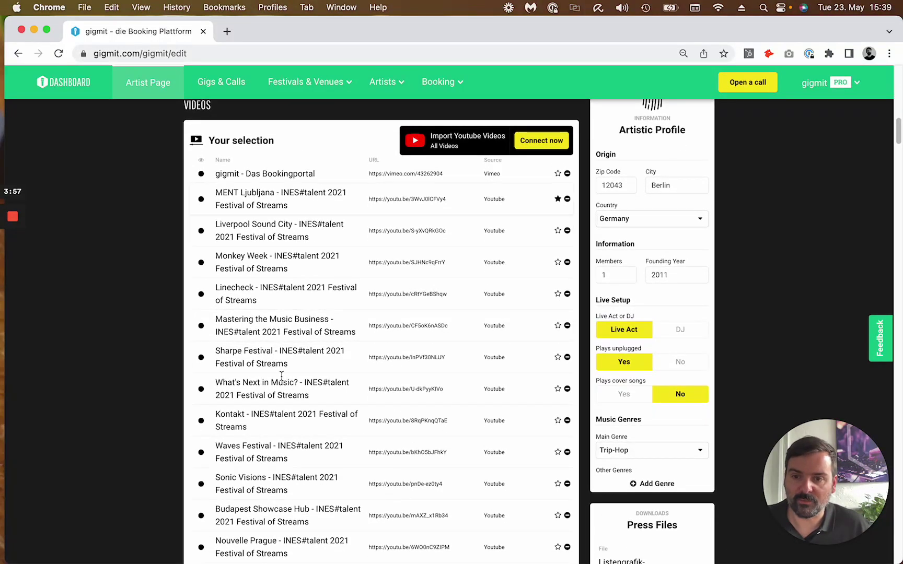
pyautogui.scroll(-4, 286, 441)
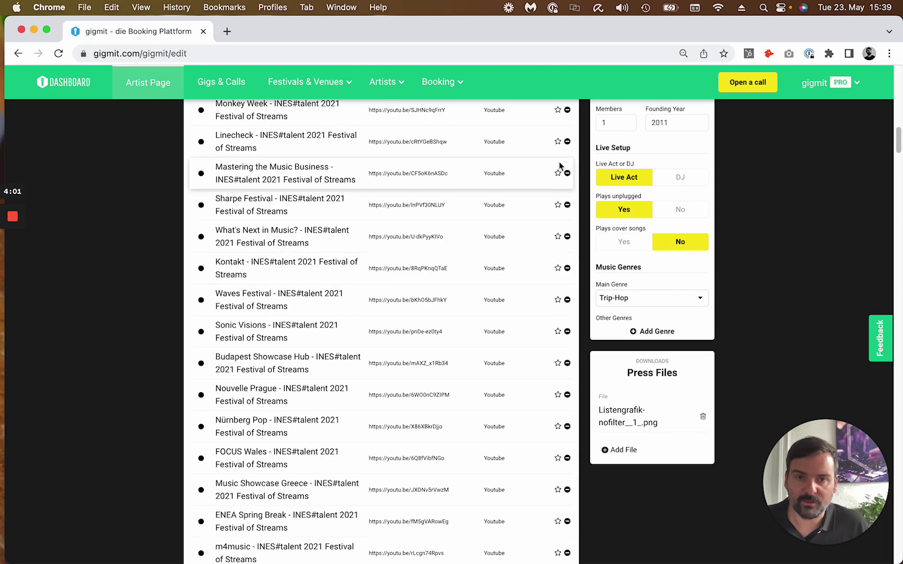
pyautogui.scroll(2, 453, 370)
pyautogui.scroll(-10, 444, 387)
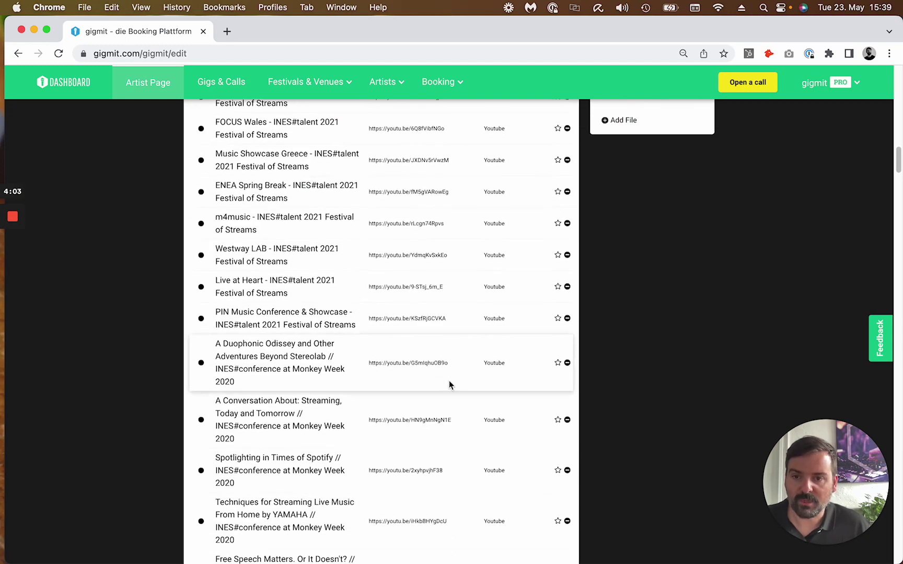
pyautogui.scroll(-20, 359, 371)
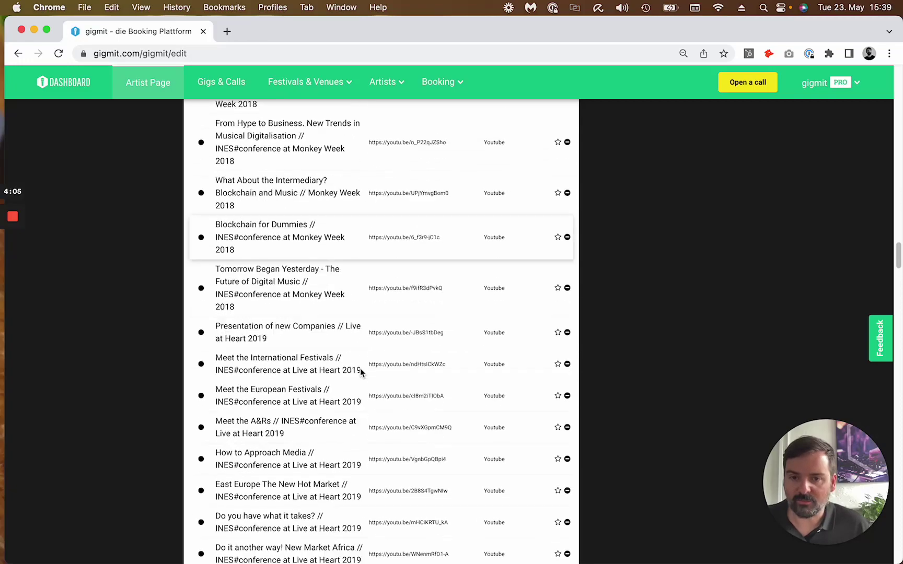
pyautogui.scroll(-20, 360, 366)
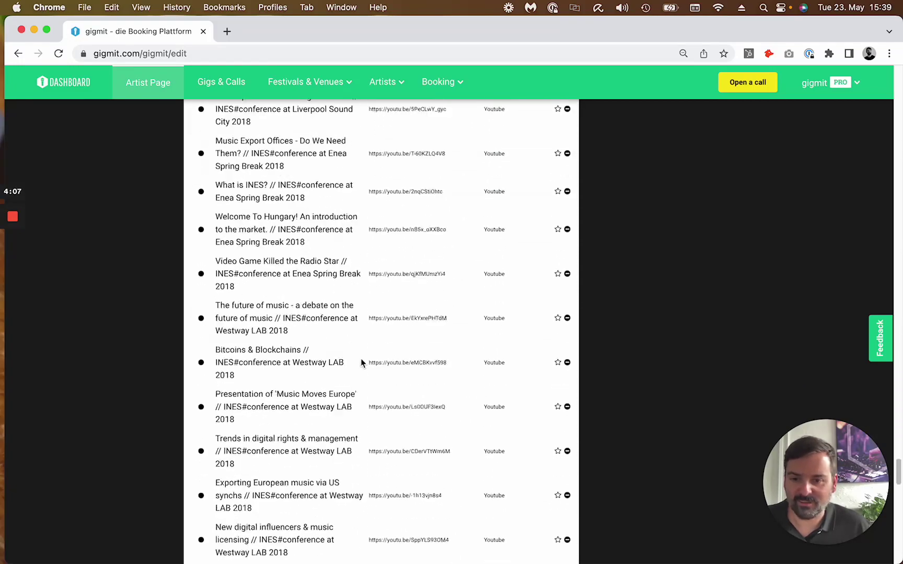
# Step: Look at the booking, management, publishing and press text sections near the end of the artist page editor
pyautogui.scroll(-15, 361, 359)
pyautogui.scroll(1, 361, 359)
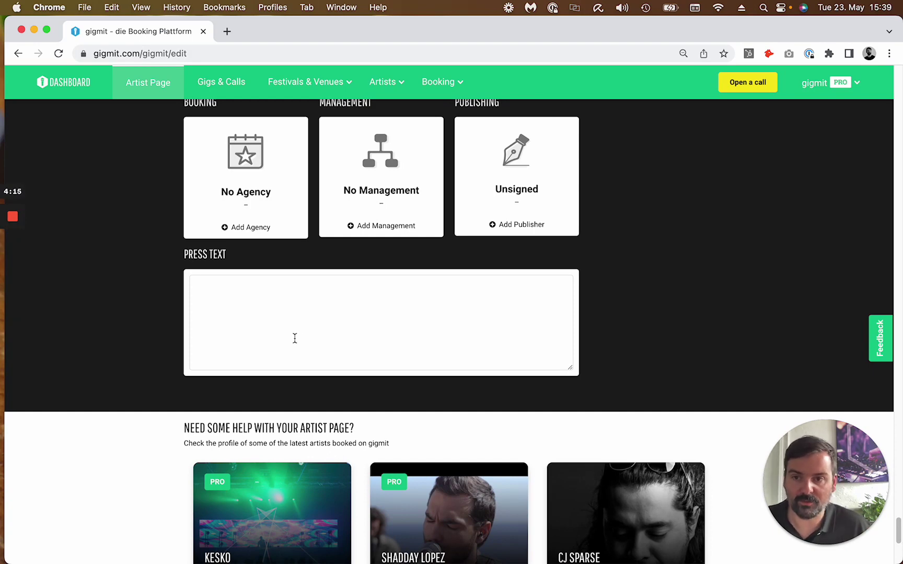
pyautogui.scroll(-3, 294, 338)
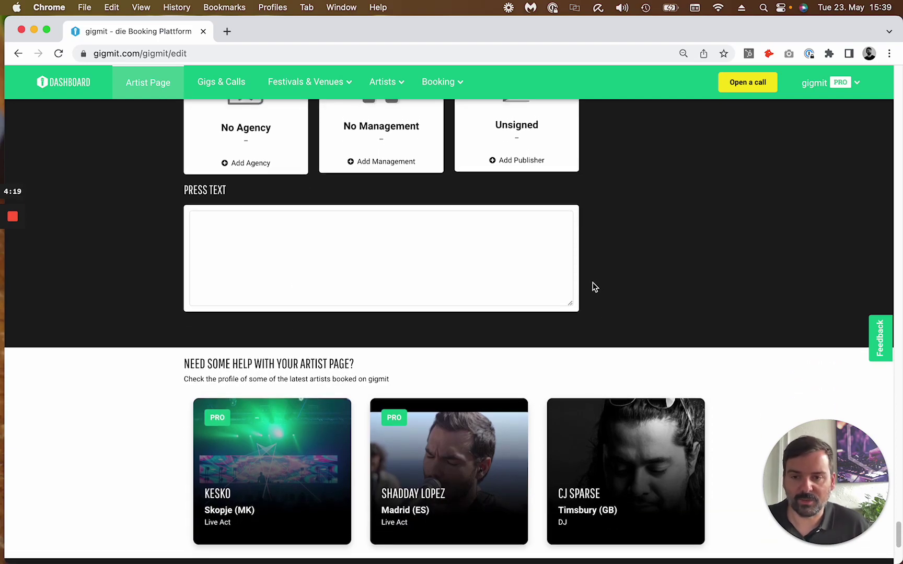
pyautogui.scroll(8, 594, 285)
pyautogui.scroll(15, 595, 285)
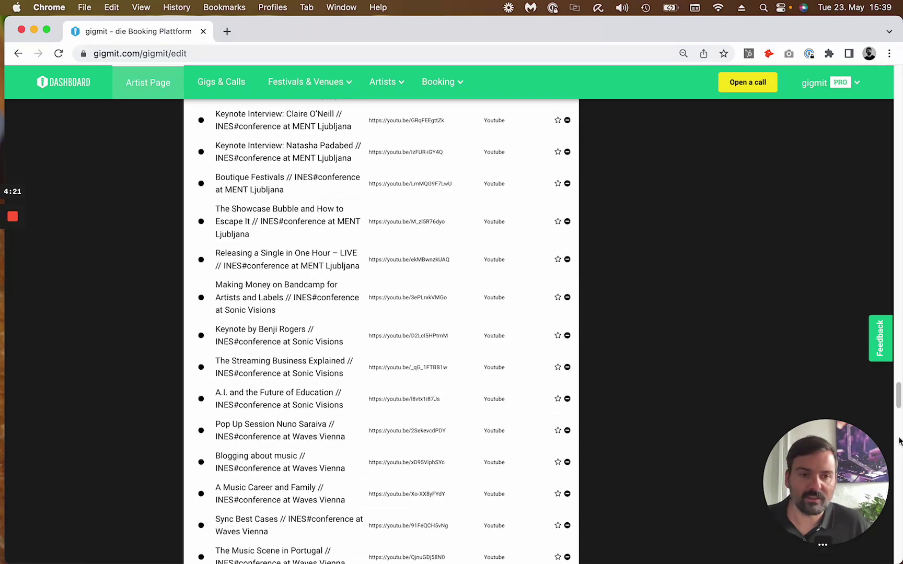
# Step: Open the gigs and calls search, show the calls and switch back to the gigs
pyautogui.scroll(20, 192, 131)
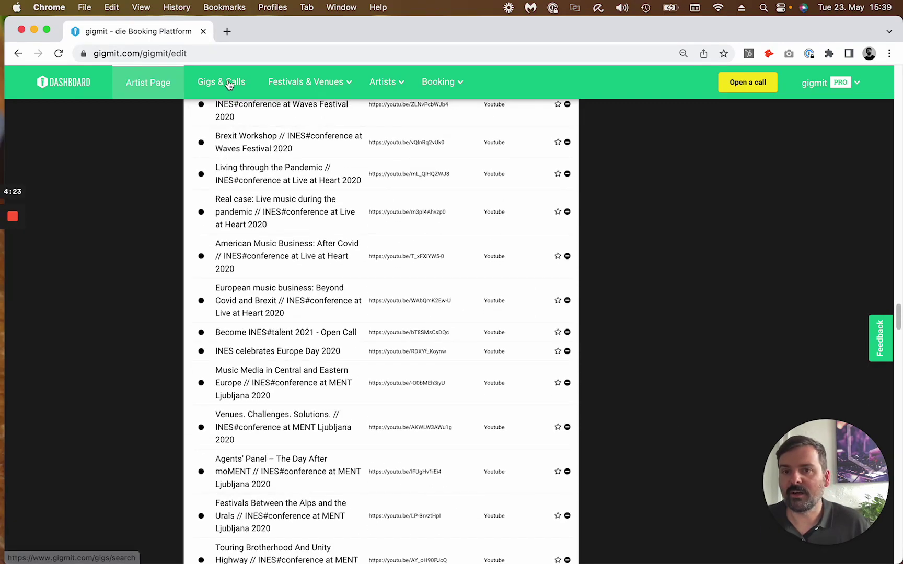
pyautogui.click(224, 86)
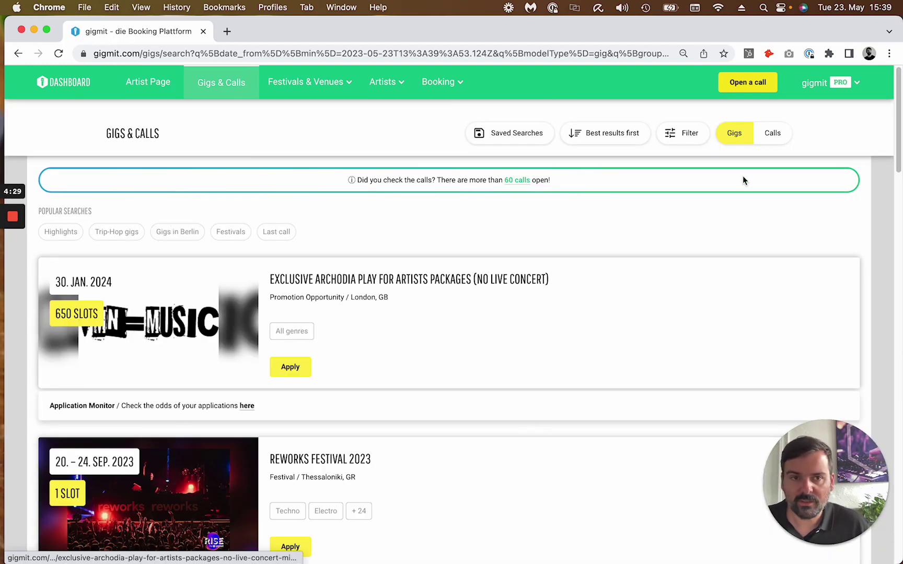
pyautogui.click(774, 138)
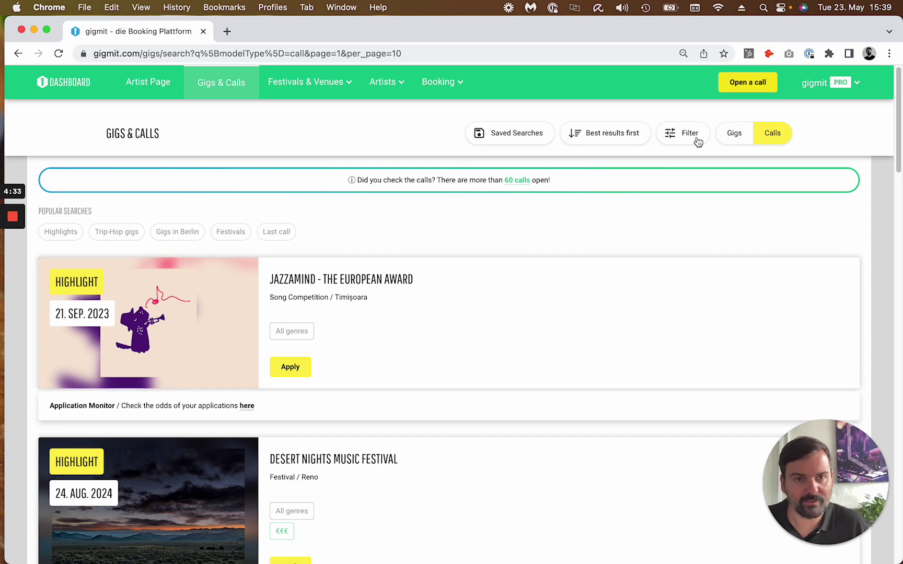
pyautogui.click(736, 137)
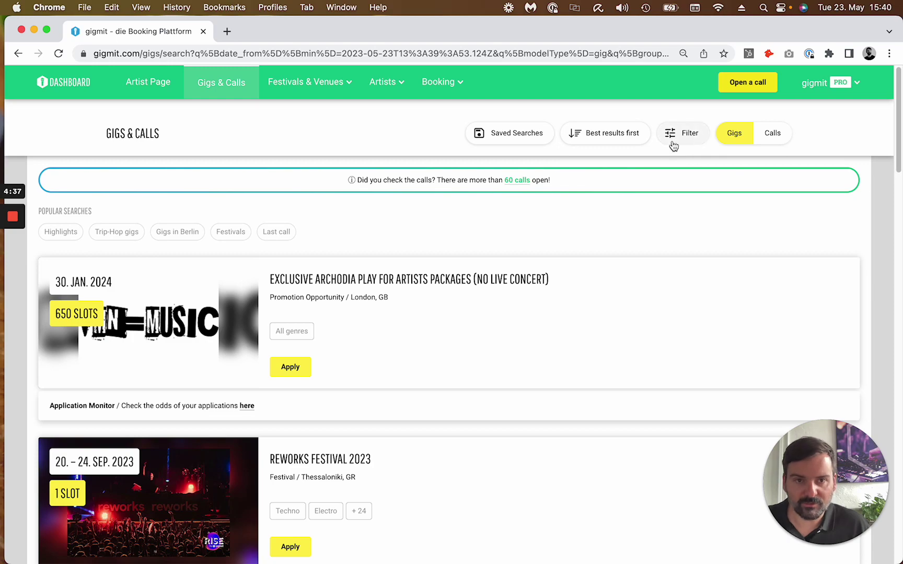
# Step: Look through the list of gigs open for applications and return to its beginning
pyautogui.scroll(-10, 369, 429)
pyautogui.scroll(-11, 385, 416)
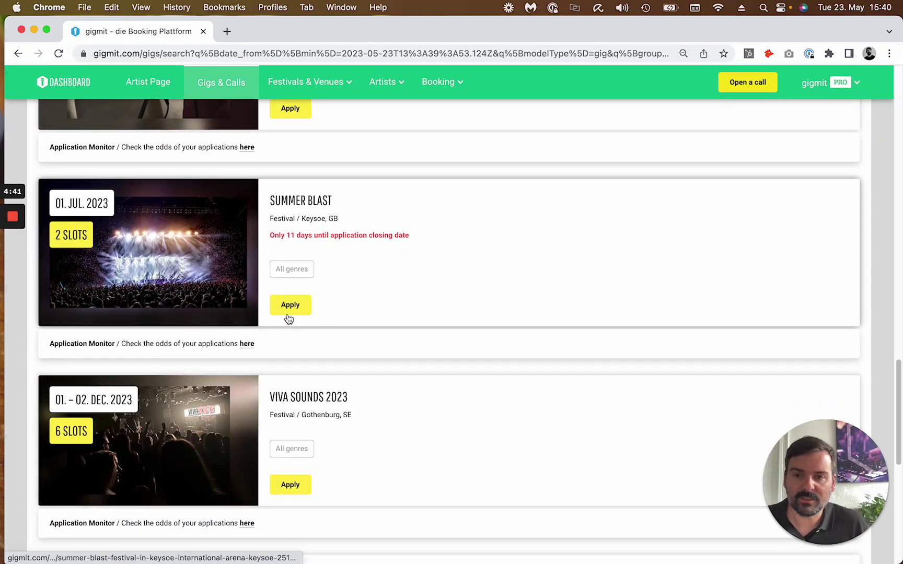
pyautogui.scroll(11, 628, 444)
pyautogui.scroll(10, 630, 441)
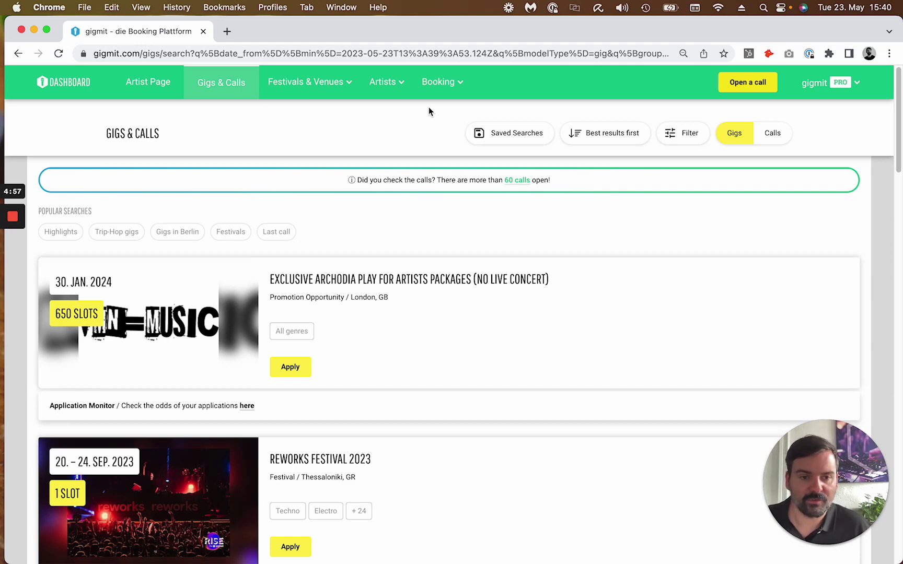
pyautogui.moveTo(346, 104)
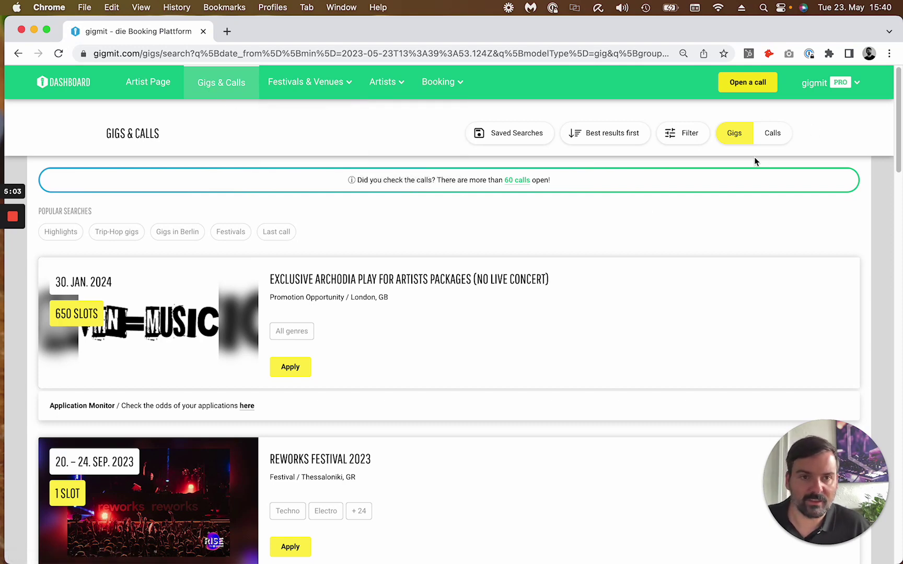
# Step: Switch to the calls and look through the highlighted entries
pyautogui.click(781, 135)
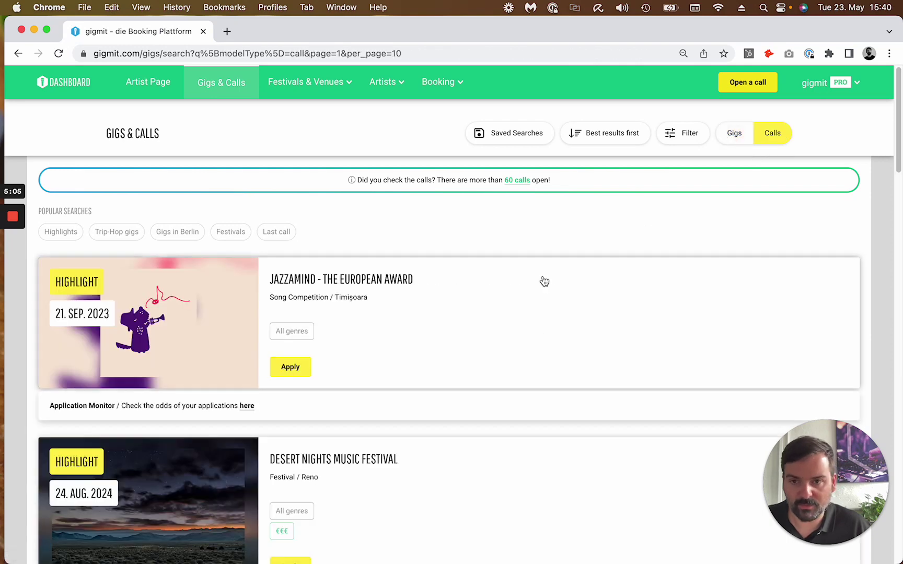
pyautogui.scroll(-6, 543, 284)
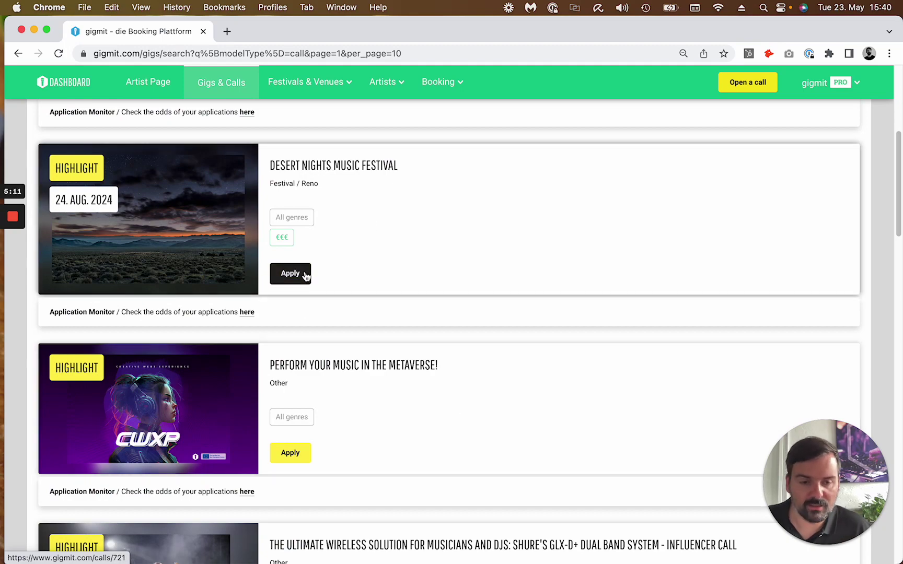
pyautogui.scroll(-15, 459, 387)
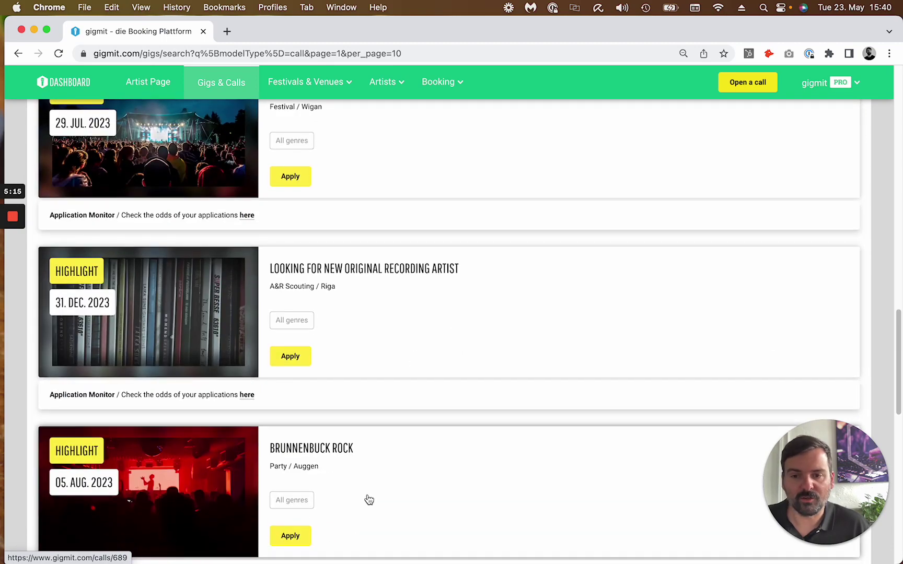
pyautogui.scroll(20, 369, 496)
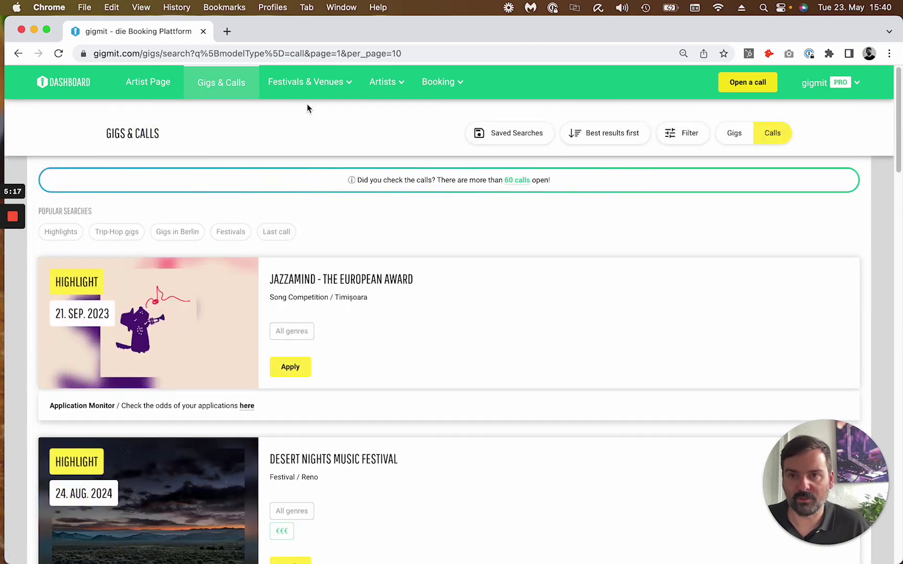
# Step: Open the festivals and venues search, list the festivals and show the ones recommended for the artist
pyautogui.moveTo(306, 84)
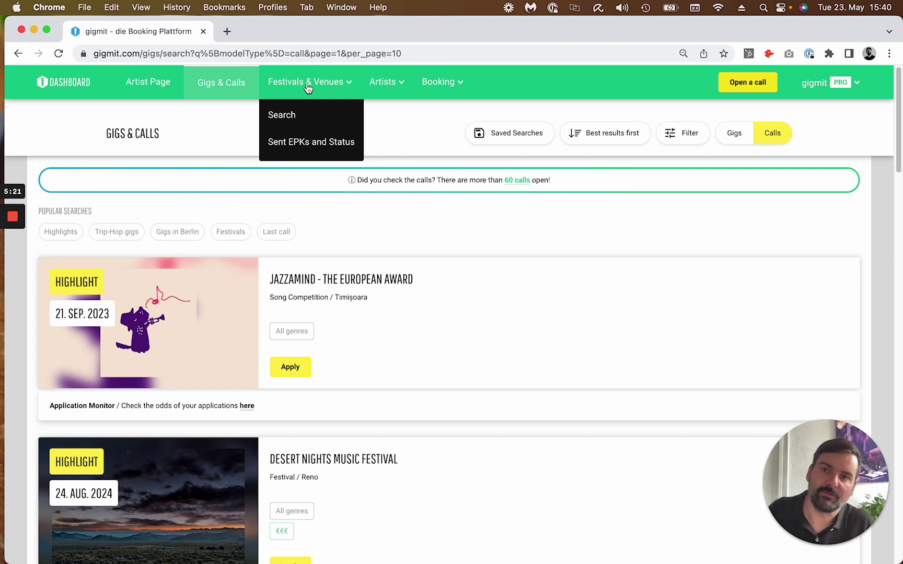
pyautogui.click(295, 119)
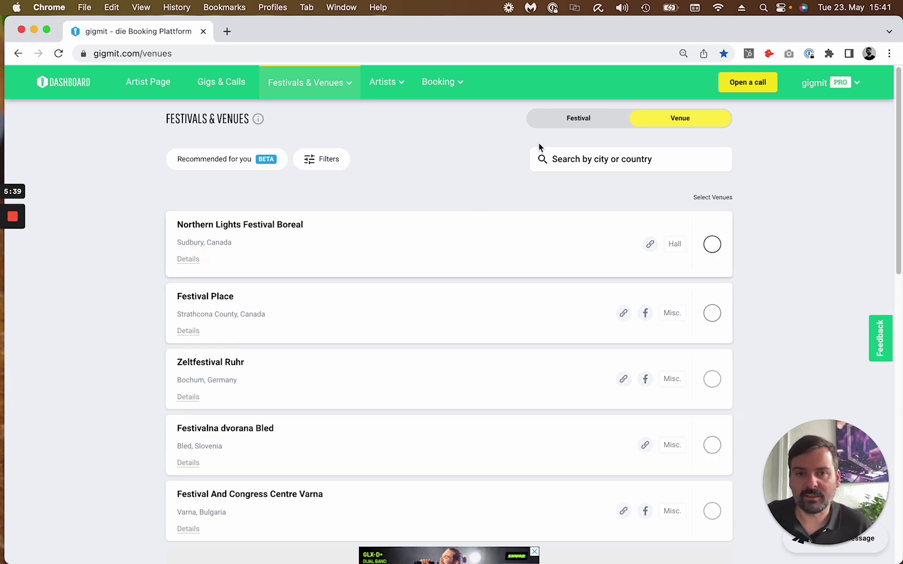
pyautogui.click(584, 119)
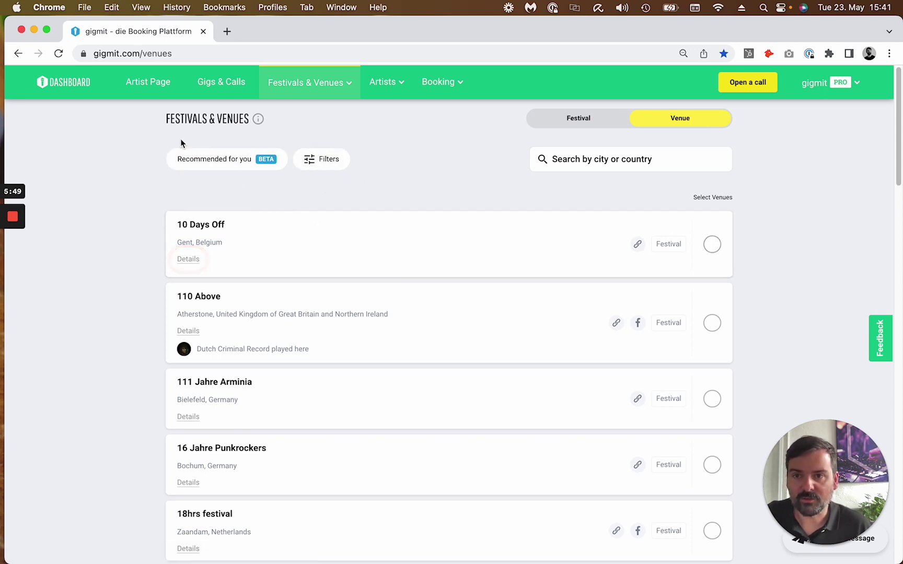
pyautogui.click(229, 164)
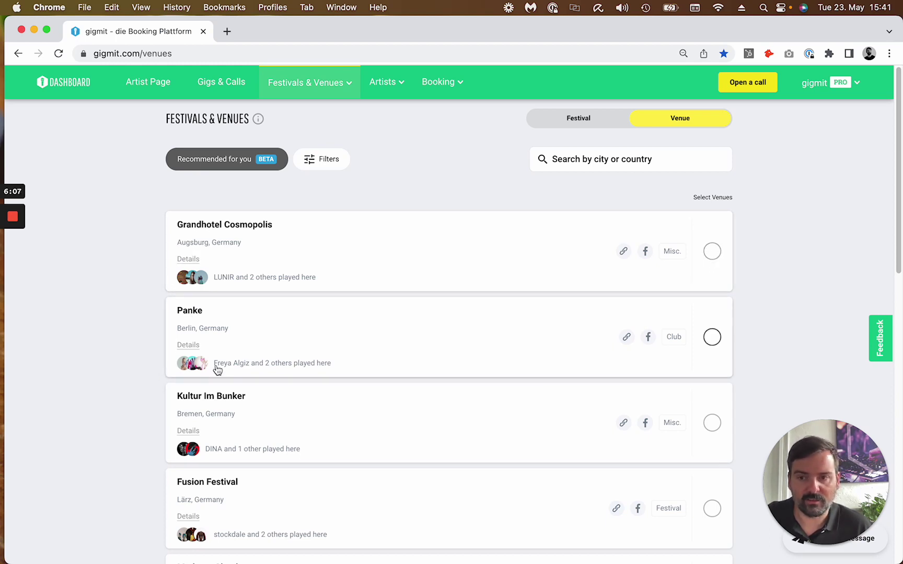
# Step: Check the details of Grandhotel Cosmopolis and select it together with Panke and Kultur Im Bunker
pyautogui.click(189, 260)
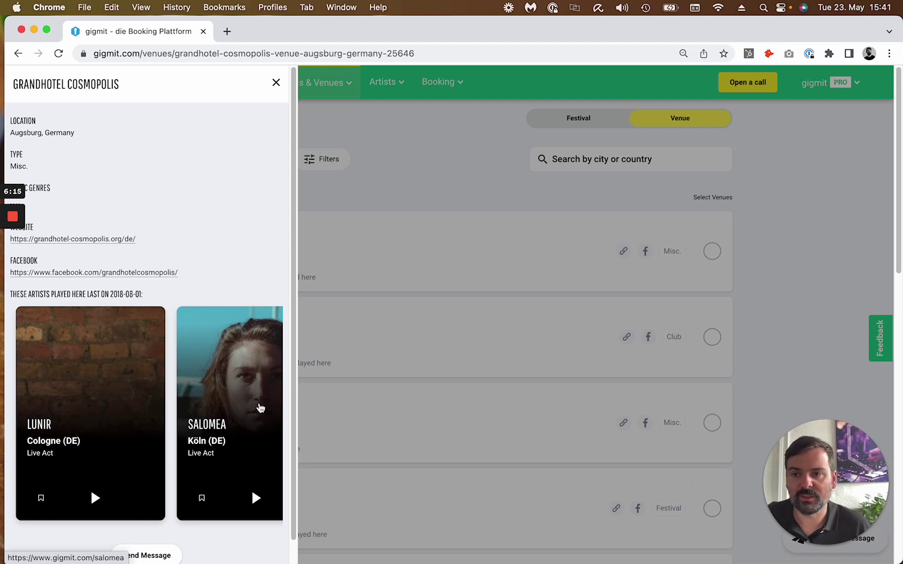
pyautogui.click(276, 83)
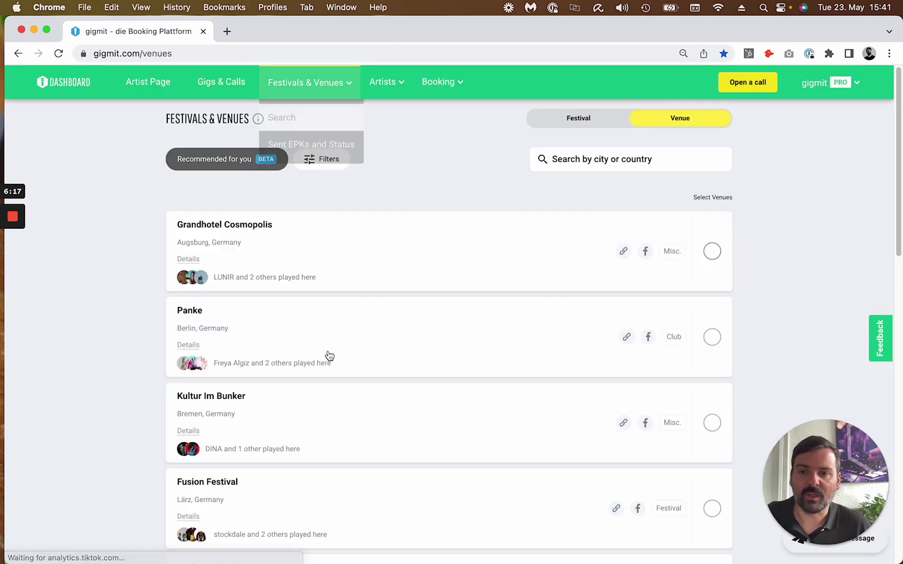
pyautogui.click(714, 254)
pyautogui.click(710, 340)
pyautogui.click(709, 430)
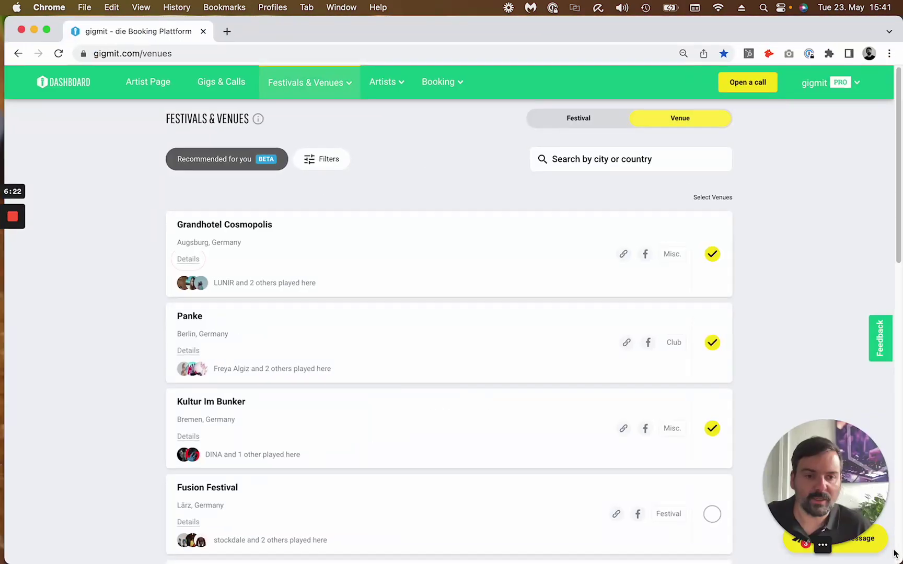
# Step: Prepare a booking message to the three selected venues
pyautogui.moveTo(878, 545)
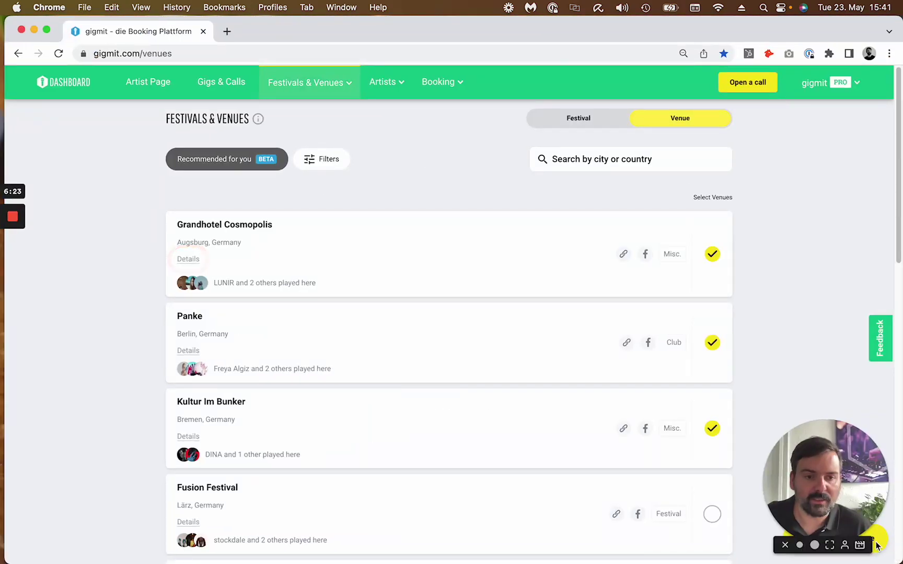
pyautogui.click(836, 548)
pyautogui.click(831, 546)
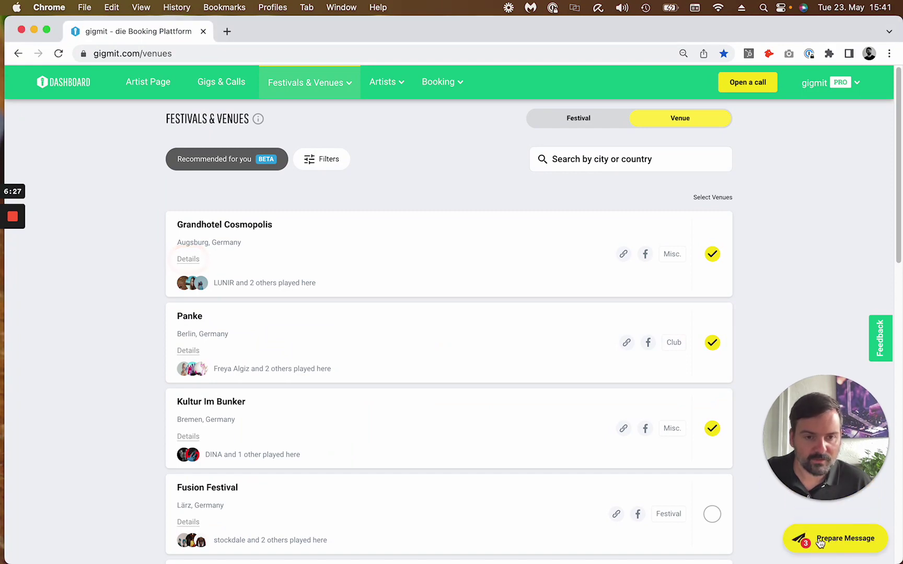
pyautogui.click(820, 543)
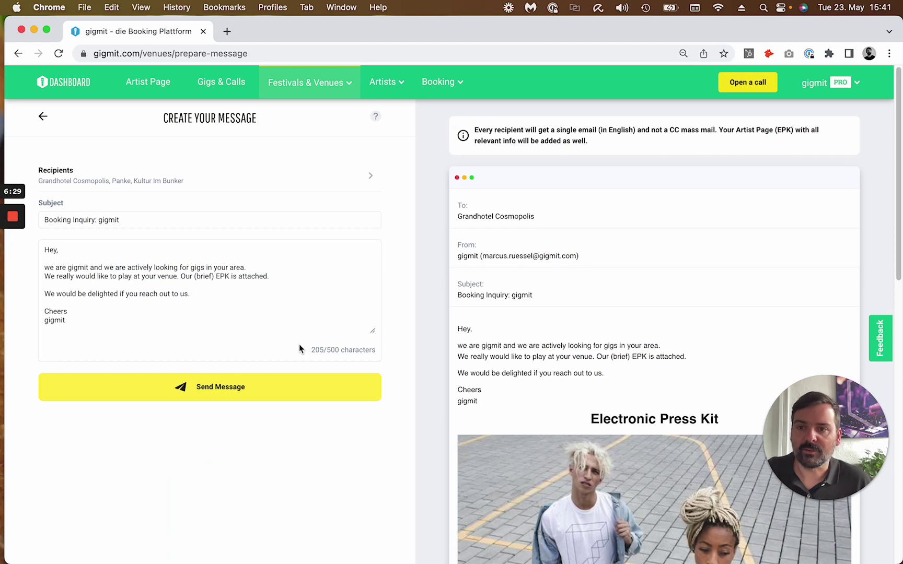
# Step: Examine the prefilled booking inquiry text and the electronic press kit attached in the message preview
pyautogui.moveTo(190, 294); pyautogui.dragTo(45, 266)
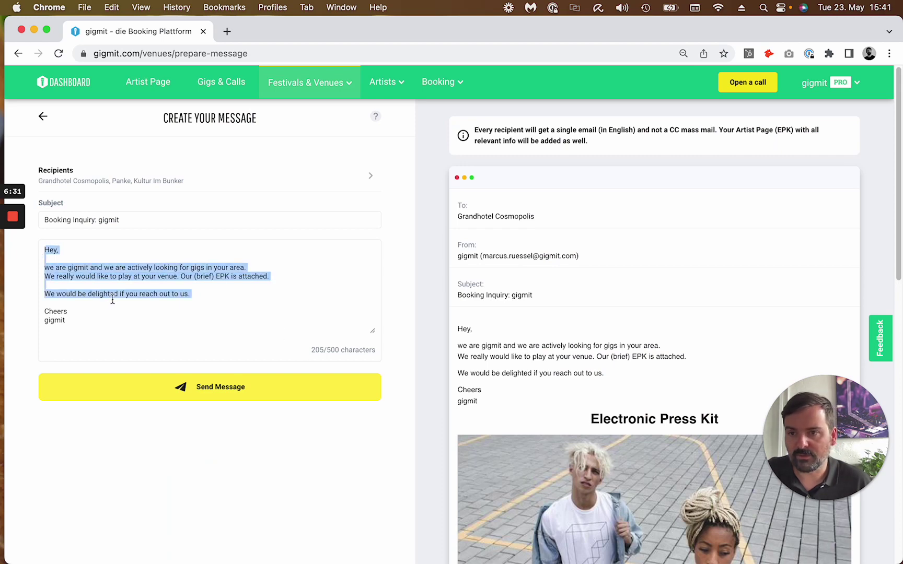
pyautogui.click(113, 302)
pyautogui.scroll(-10, 579, 358)
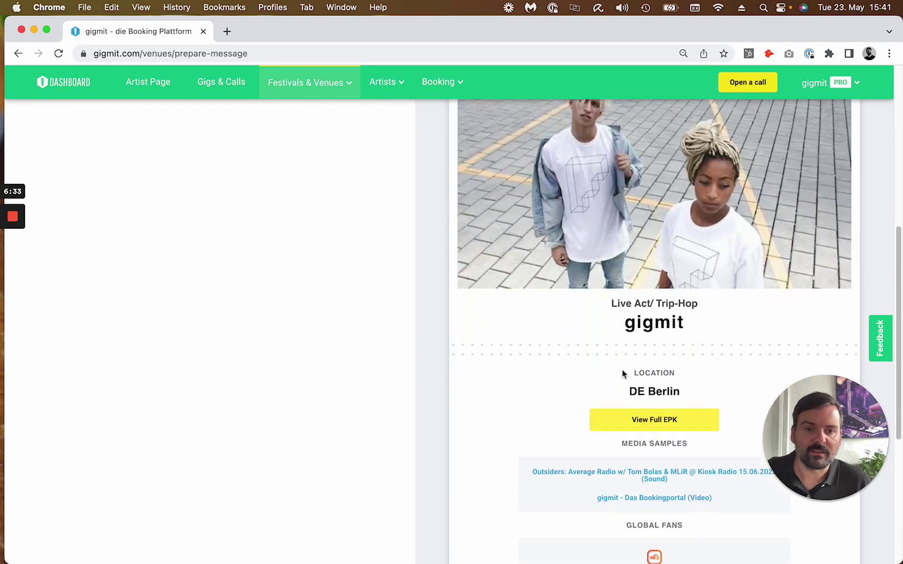
pyautogui.scroll(-3, 621, 348)
pyautogui.scroll(2, 630, 408)
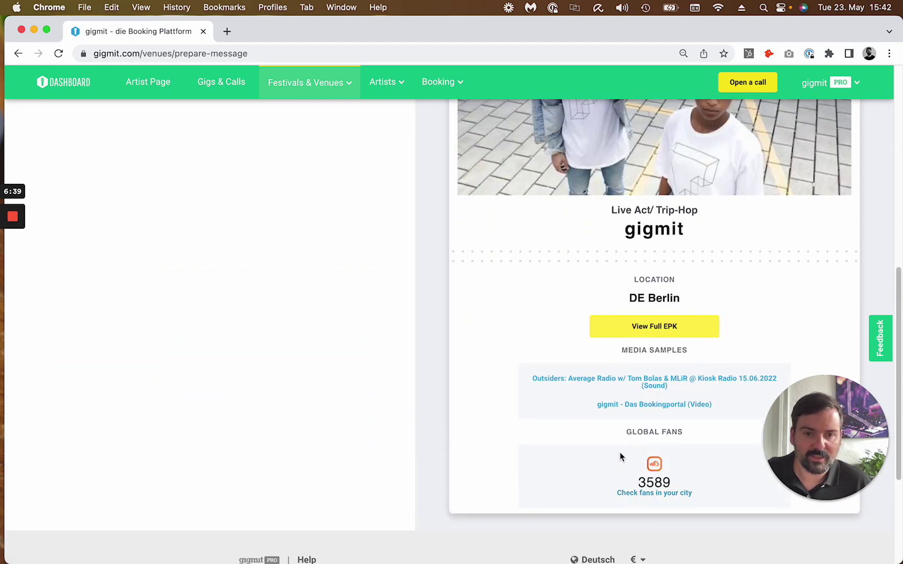
pyautogui.scroll(2, 660, 429)
pyautogui.scroll(5, 659, 425)
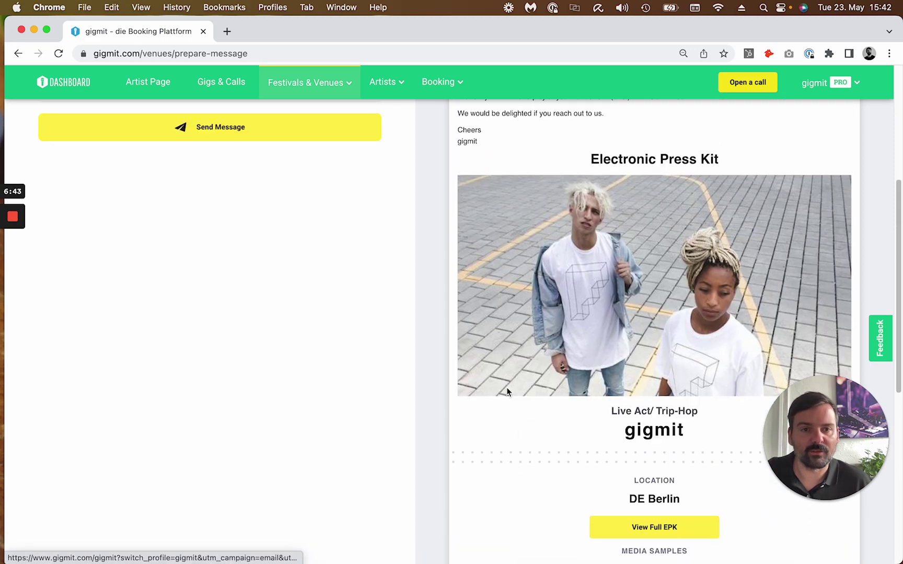
pyautogui.scroll(7, 632, 426)
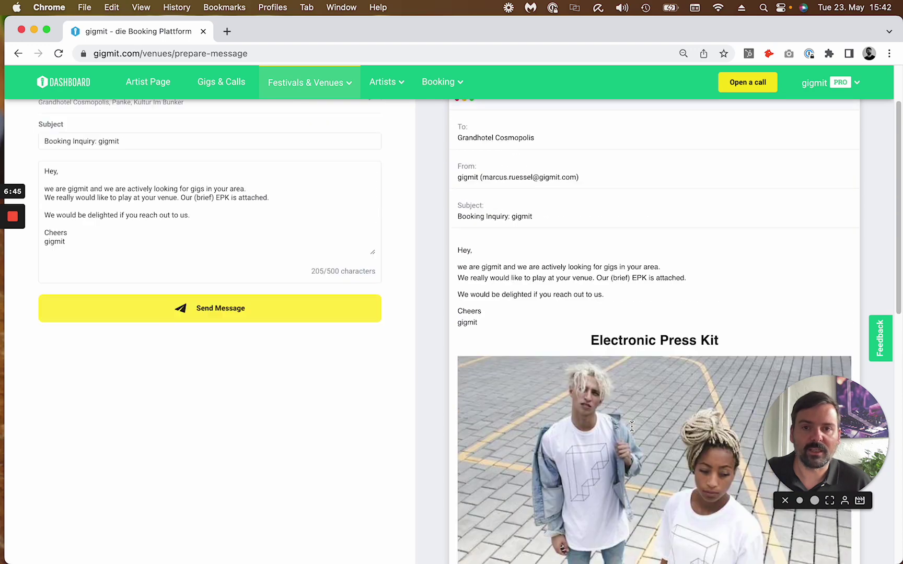
pyautogui.scroll(2, 631, 426)
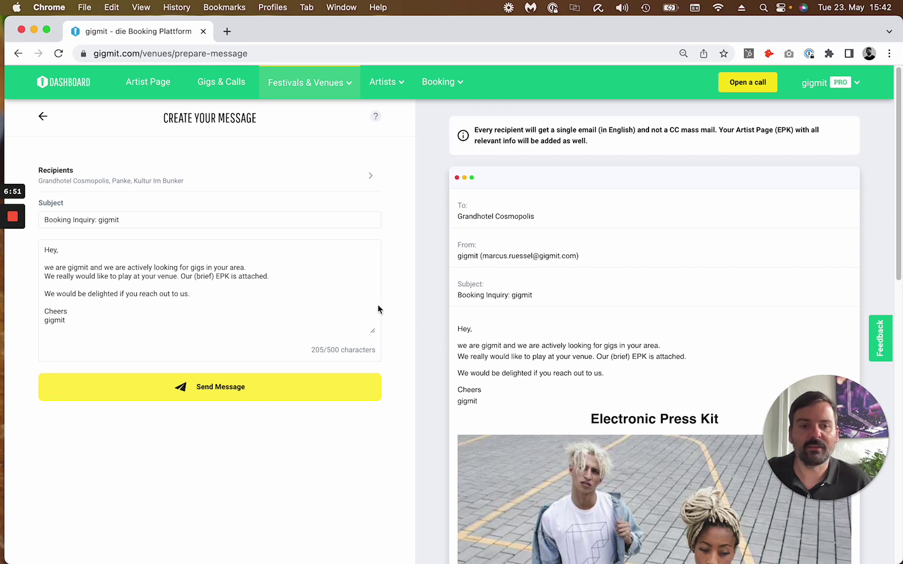
# Step: View the status overview of the EPKs sent to festivals and venues
pyautogui.moveTo(306, 144)
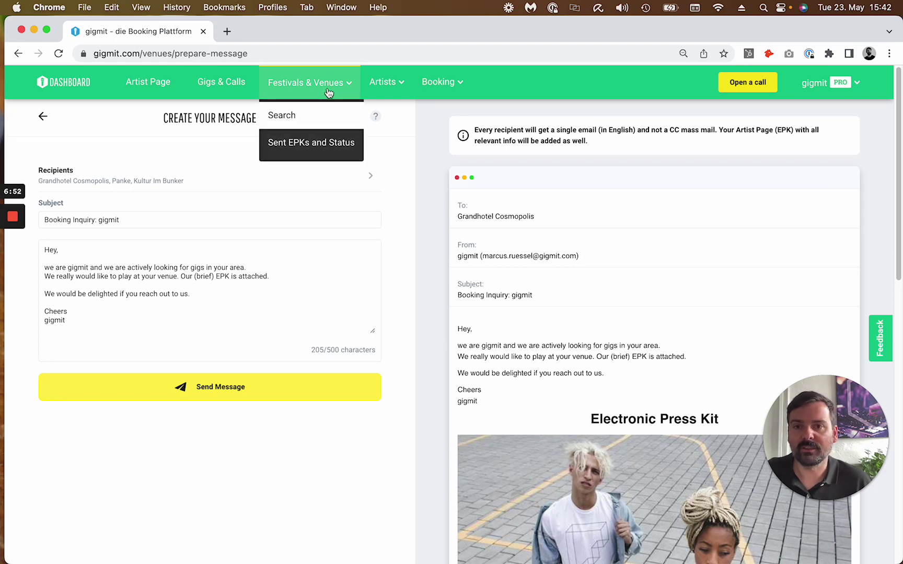
pyautogui.click(302, 149)
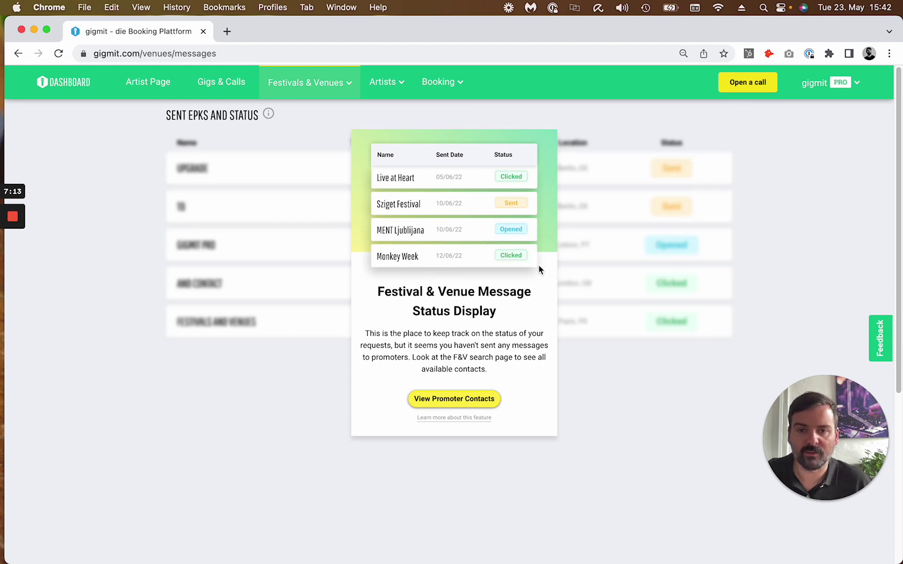
pyautogui.moveTo(334, 83)
# Step: Open the artist search and look at its location and genre filters without applying them
pyautogui.moveTo(398, 86)
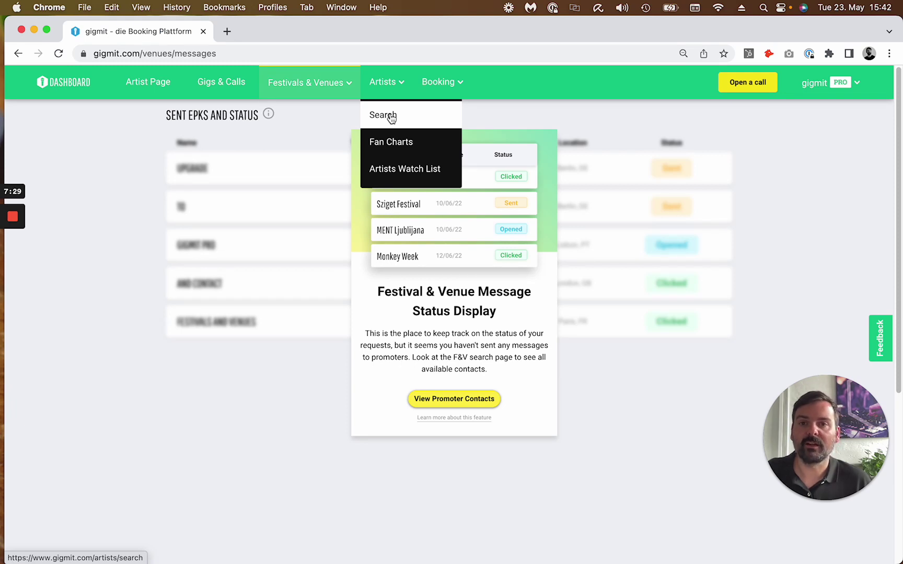
pyautogui.moveTo(351, 98)
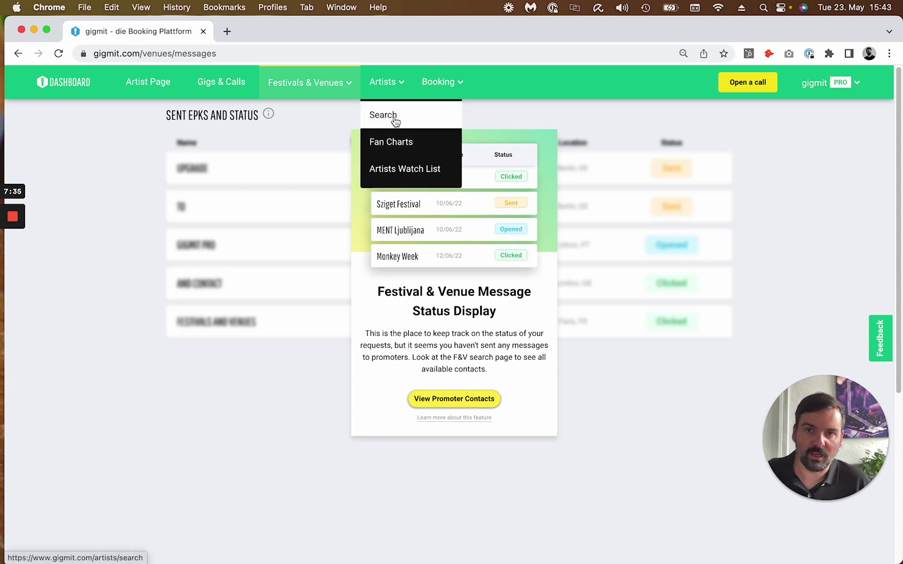
pyautogui.click(407, 118)
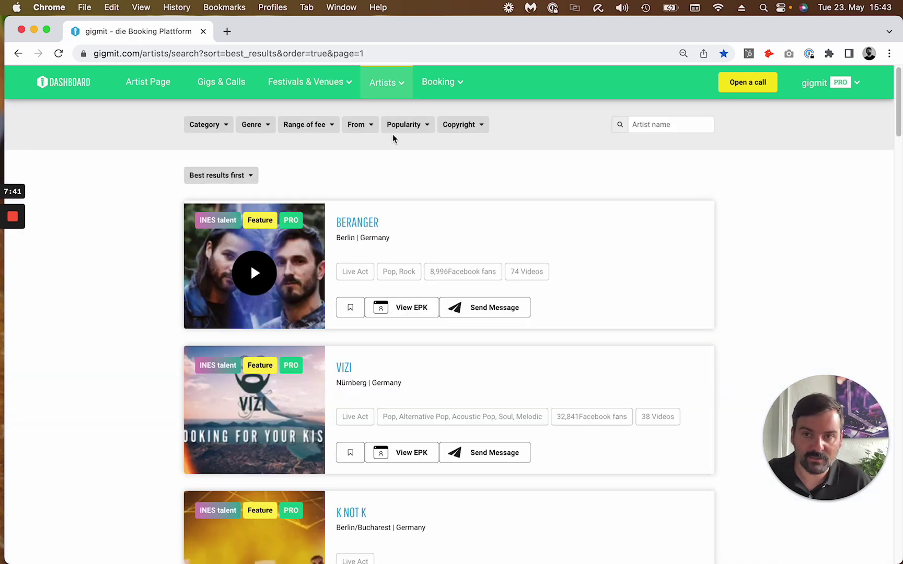
pyautogui.click(369, 131)
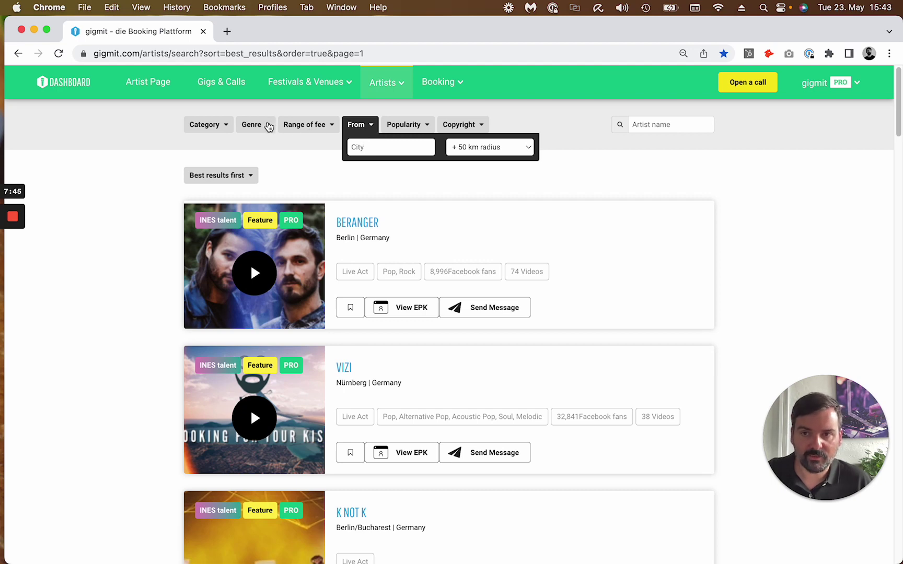
pyautogui.click(268, 127)
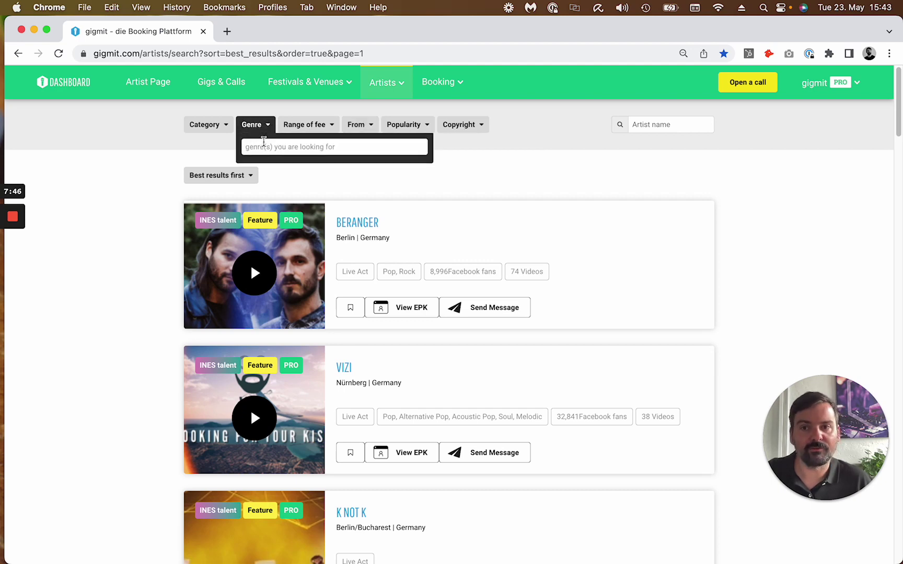
pyautogui.click(387, 187)
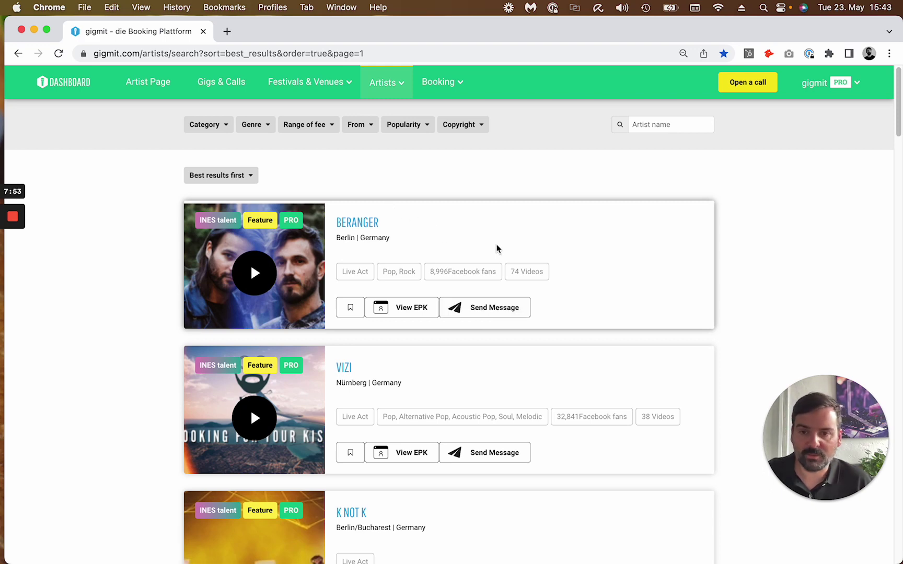
# Step: Open the artists' fan charts and look at the local Facebook fan and Spotify listener rankings
pyautogui.moveTo(387, 82)
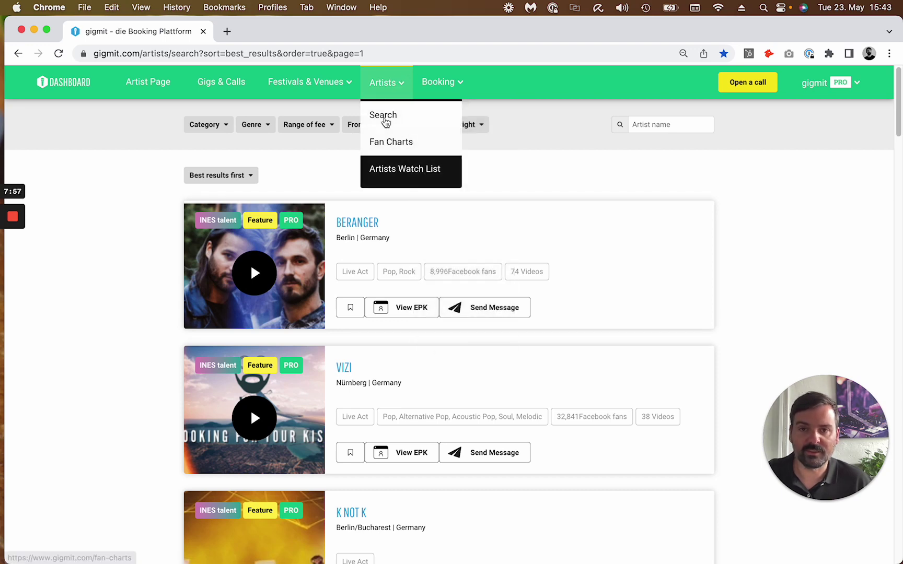
pyautogui.click(392, 144)
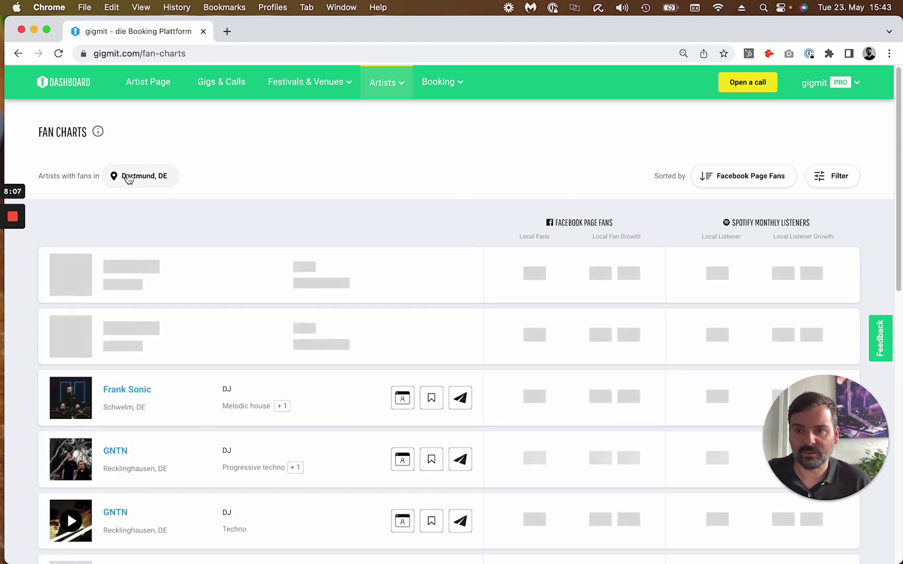
pyautogui.moveTo(384, 83)
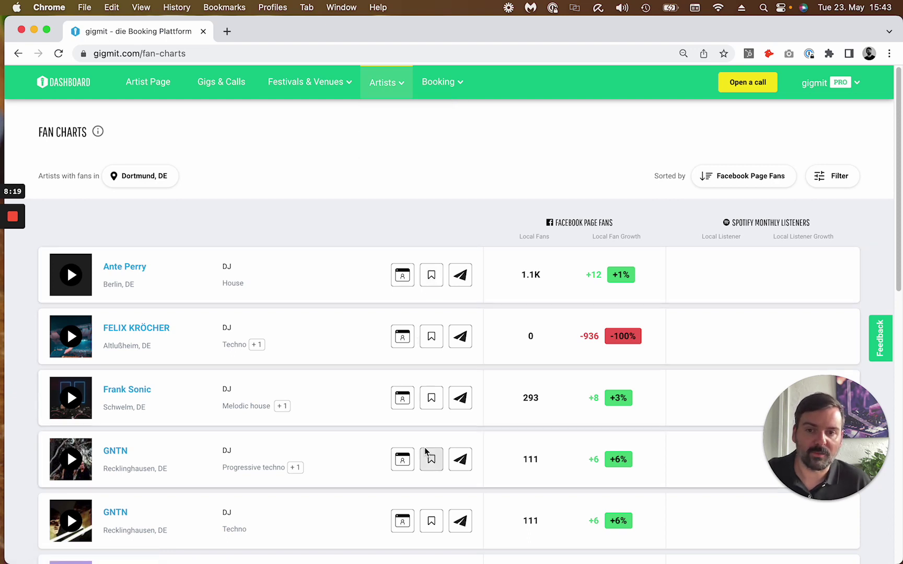
# Step: View the gig invites, and look through the booking calendar down to its date legend and public sharing setting
pyautogui.moveTo(445, 79)
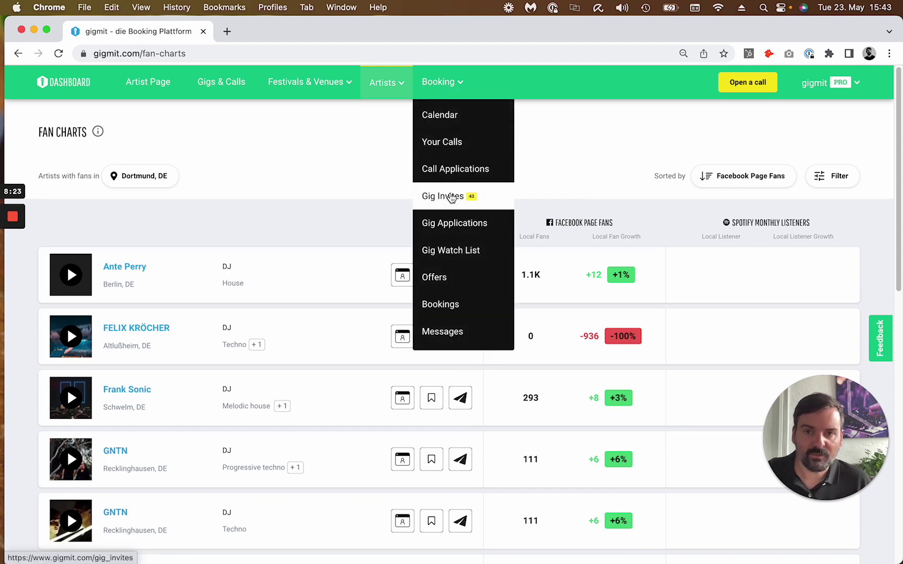
pyautogui.click(448, 198)
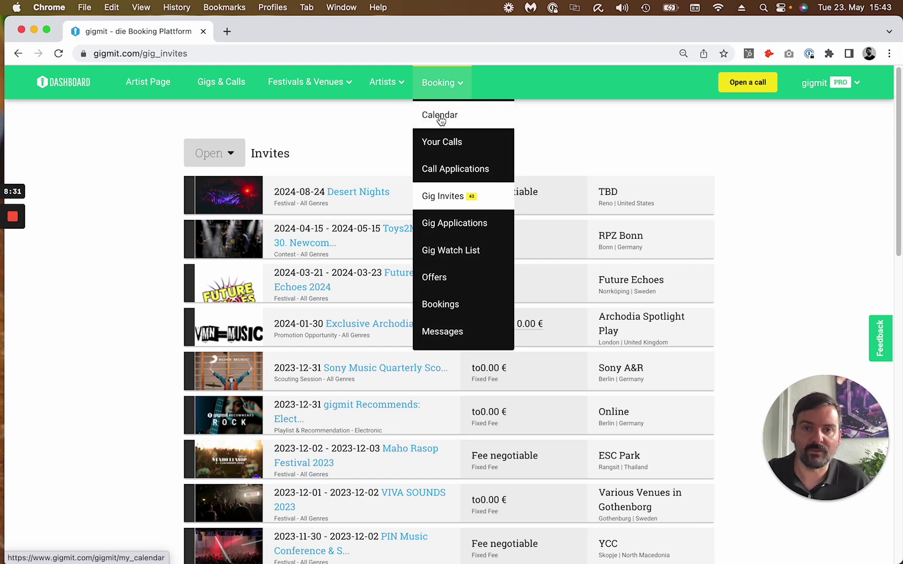
pyautogui.click(440, 119)
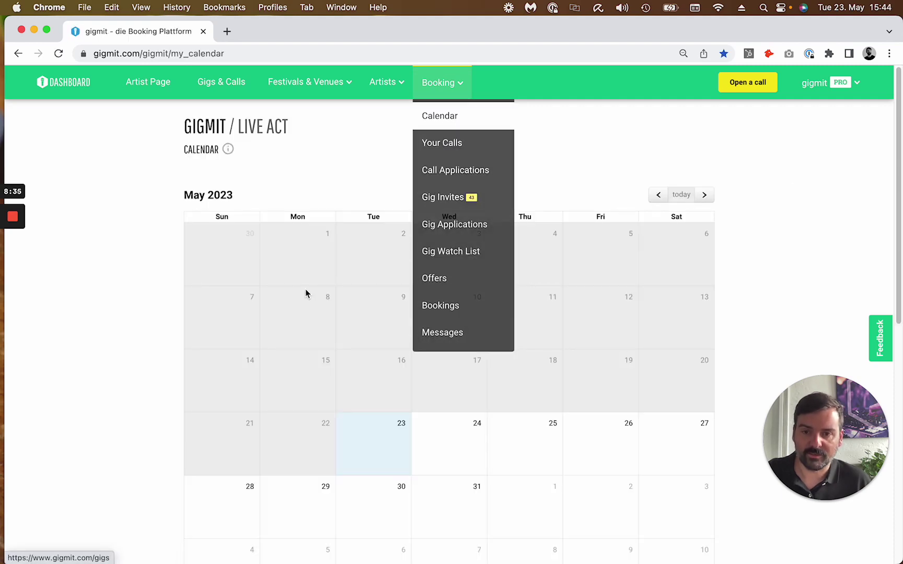
pyautogui.scroll(-5, 369, 378)
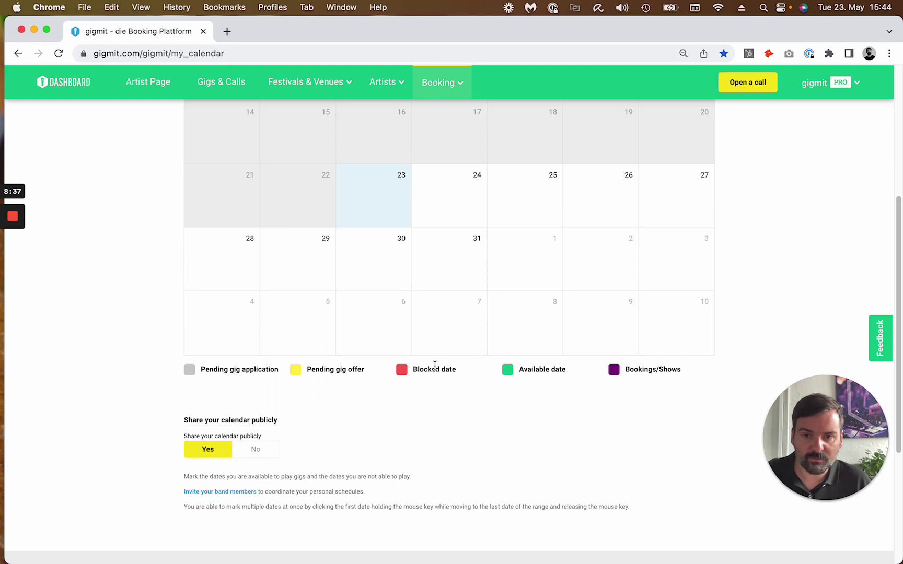
pyautogui.scroll(5, 369, 385)
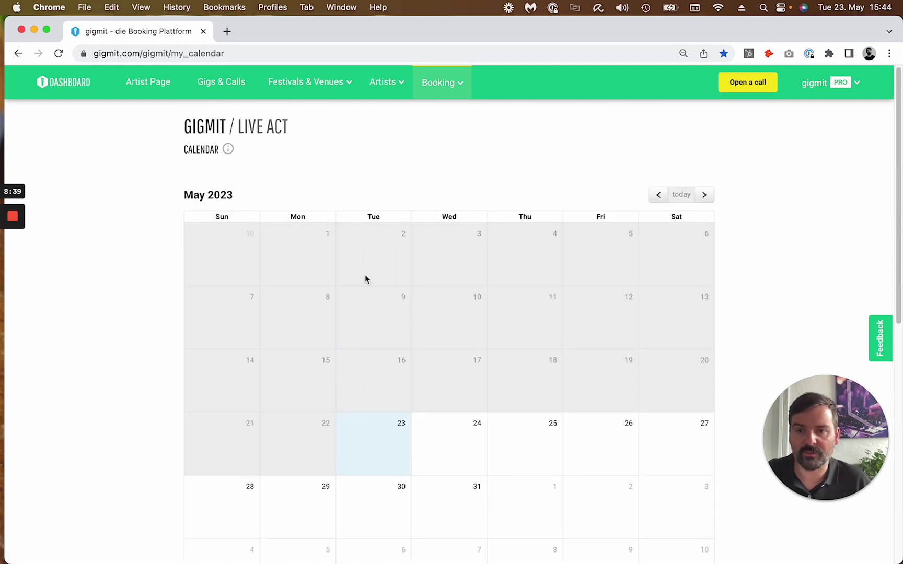
# Step: Return to the list of open gig invites and look over the other booking sections
pyautogui.moveTo(434, 78)
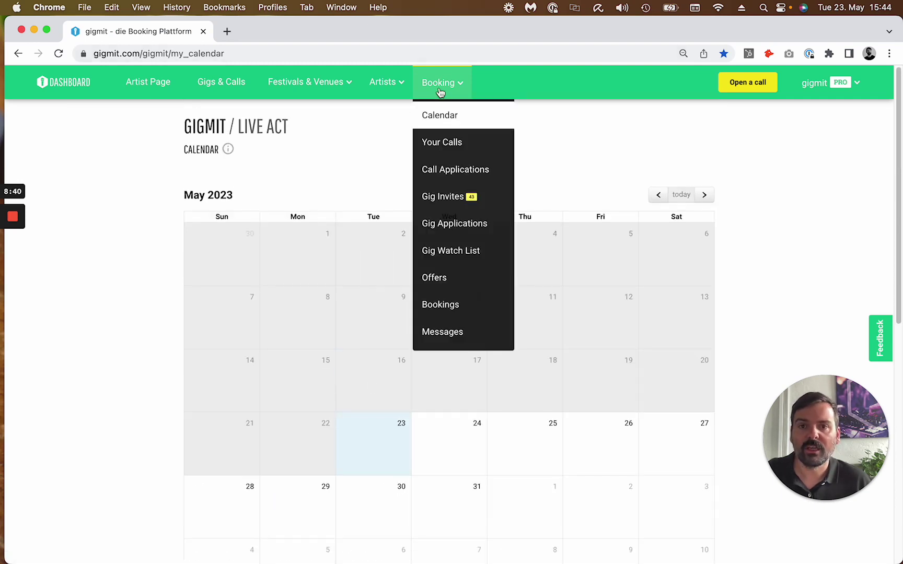
pyautogui.click(448, 197)
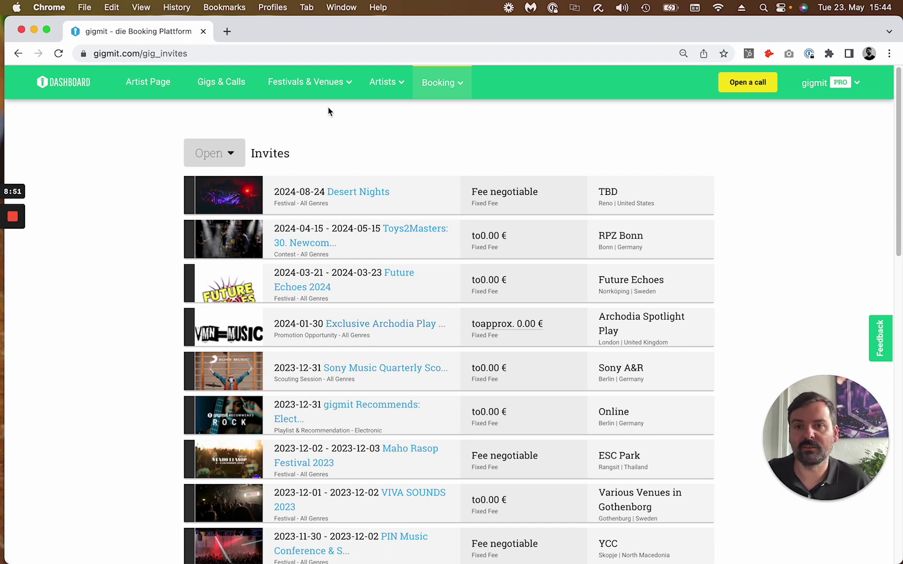
pyautogui.moveTo(432, 83)
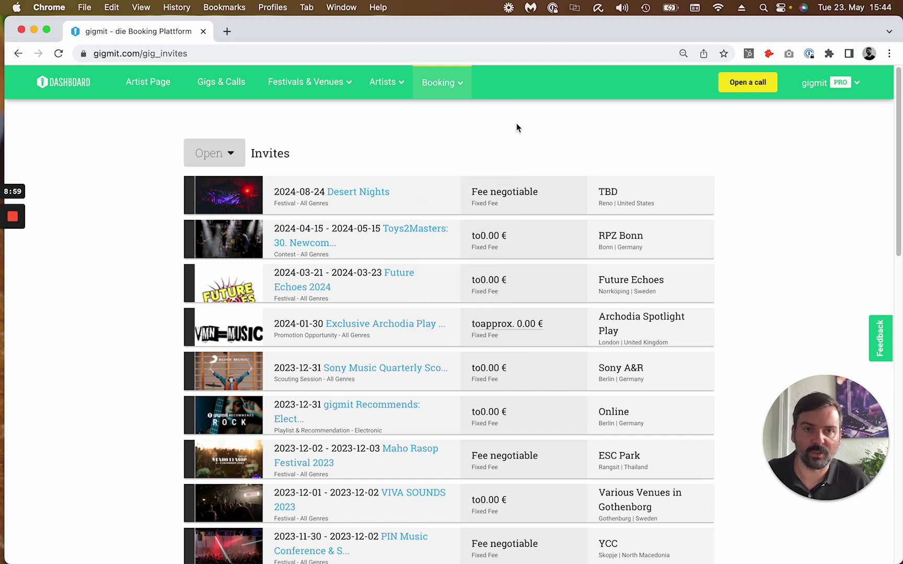
# Step: Show the profile and account options
pyautogui.moveTo(826, 83)
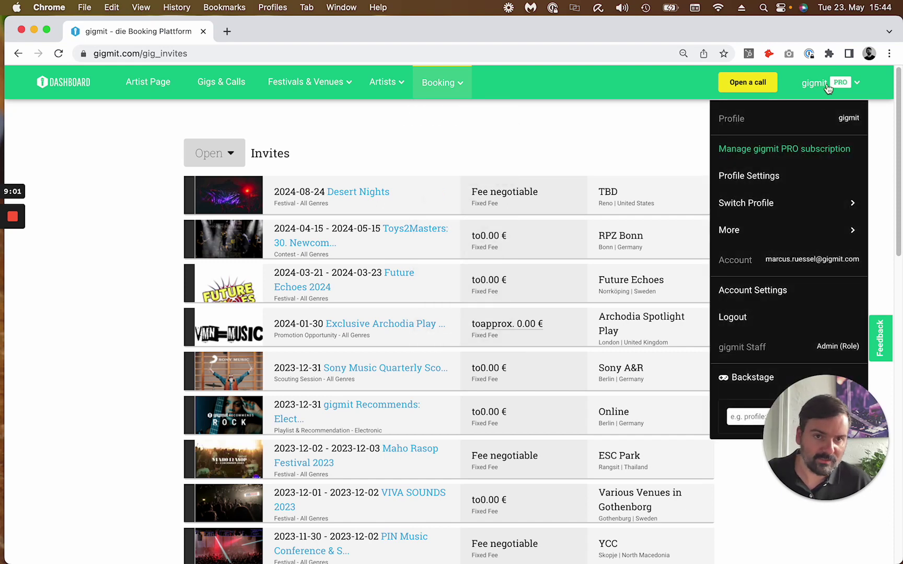